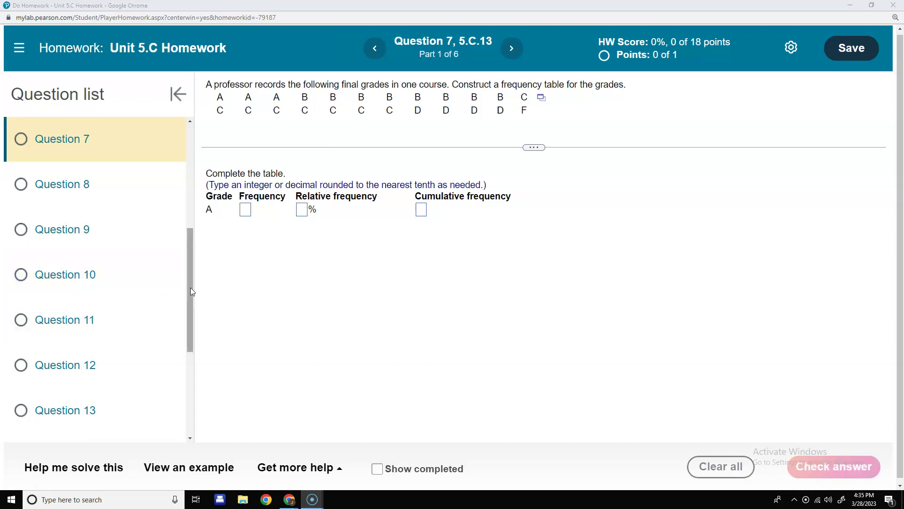
Go back through Question 1 to Question 7's grades frequency-table problem
scroll(170, 277, "up", 3)
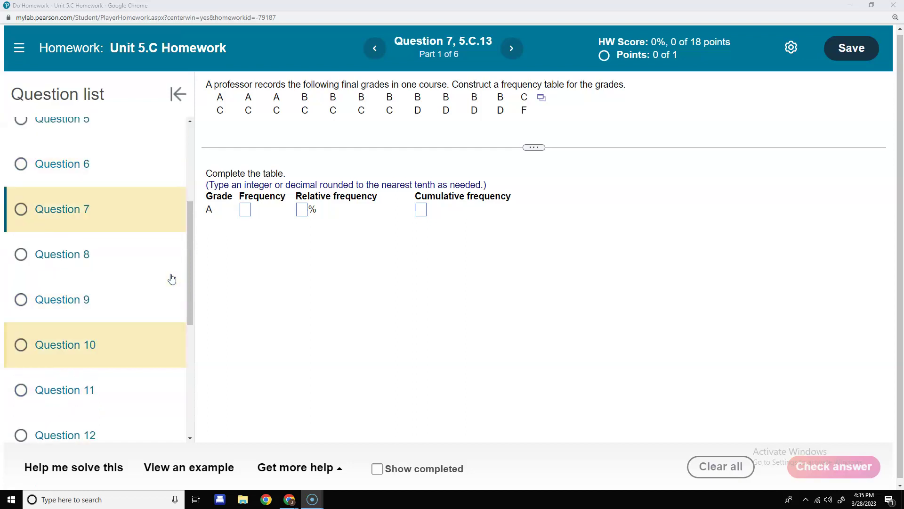
scroll(171, 279, "up", 3)
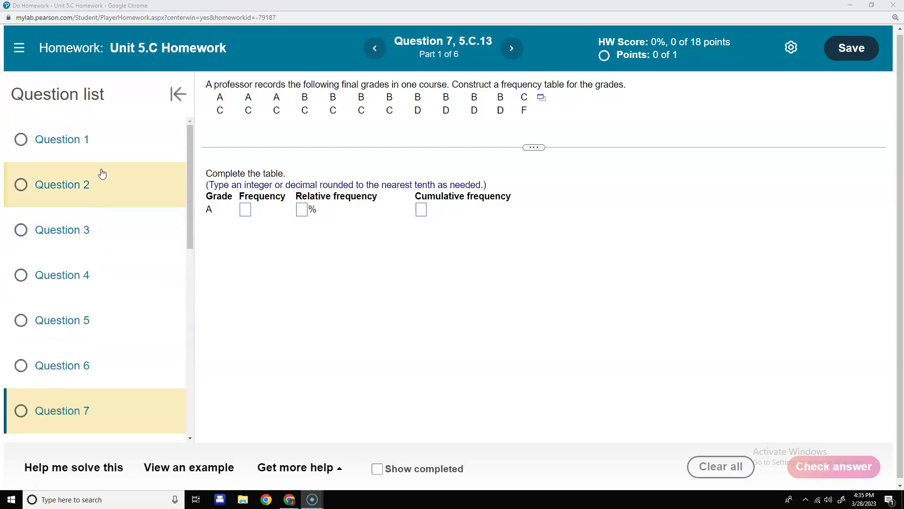
left_click(103, 150)
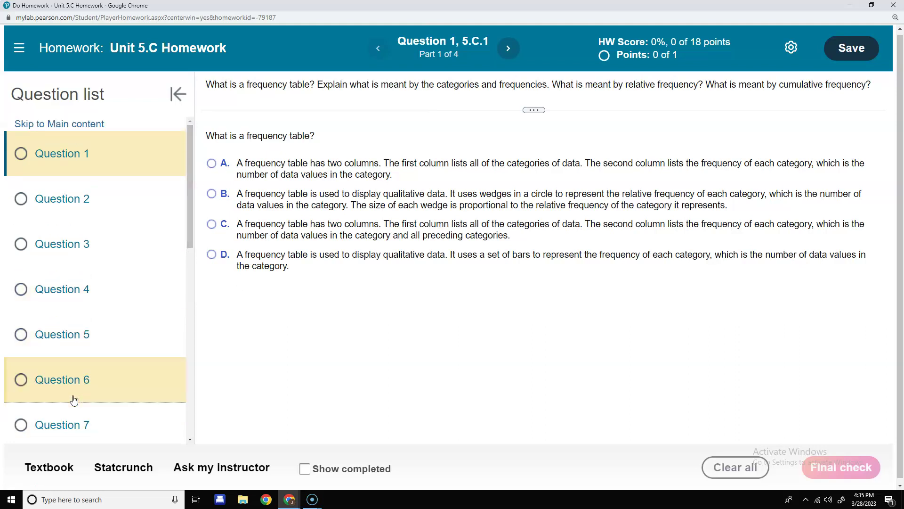
left_click(31, 427)
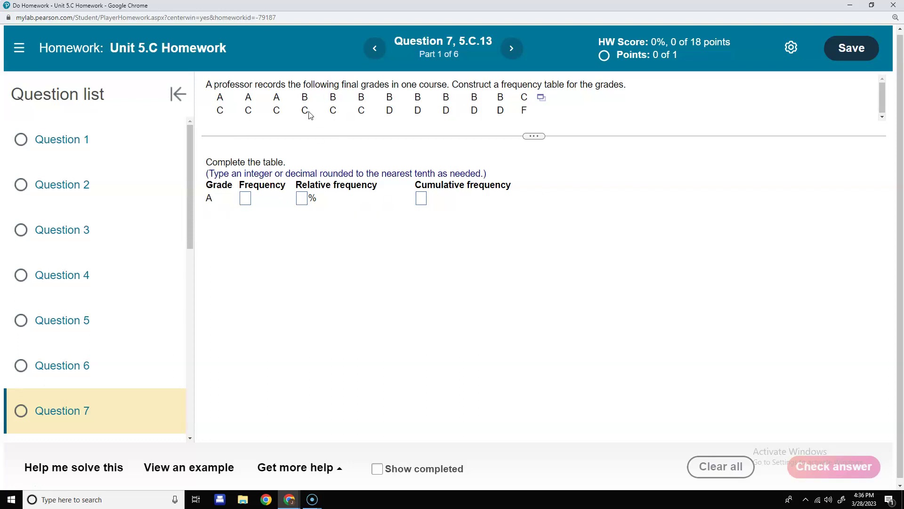
Open the grade list in StatCrunch, with StatCrunch on the right and the homework on the left
left_click(541, 101)
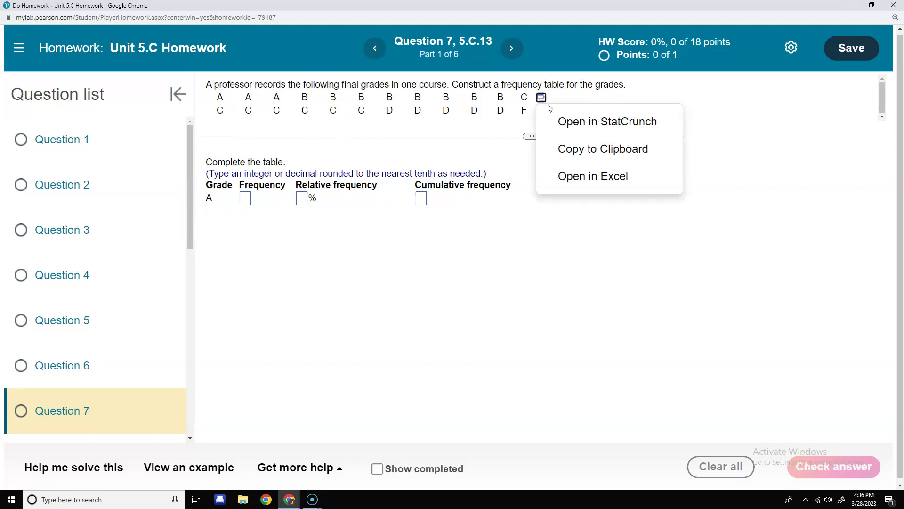
left_click(556, 120)
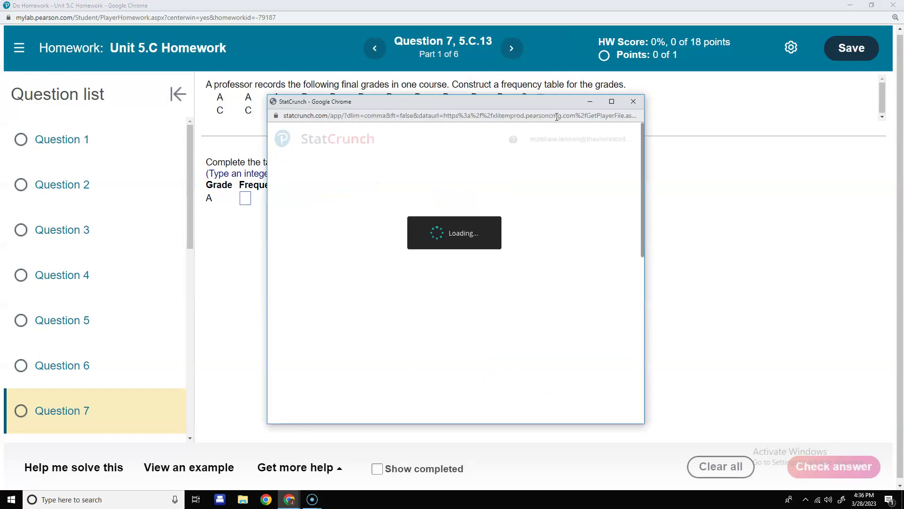
left_click_drag(501, 101, 902, 81)
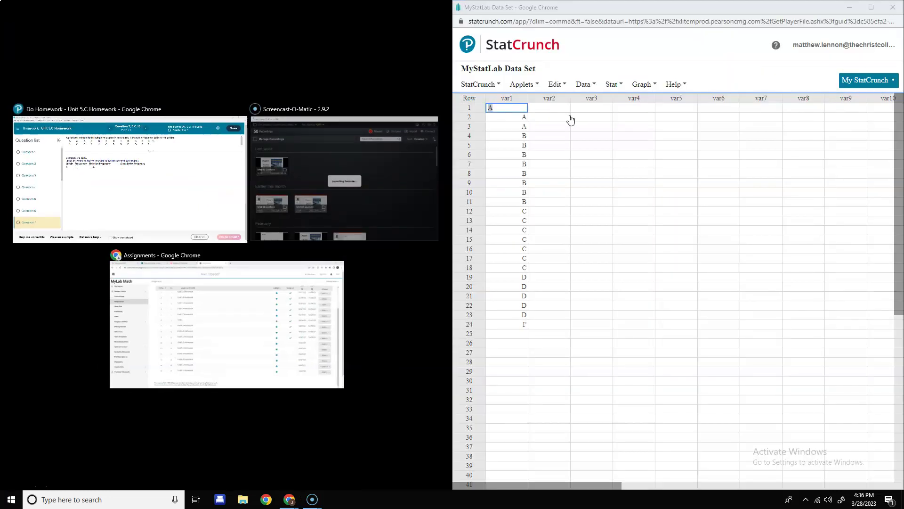
left_click(168, 179)
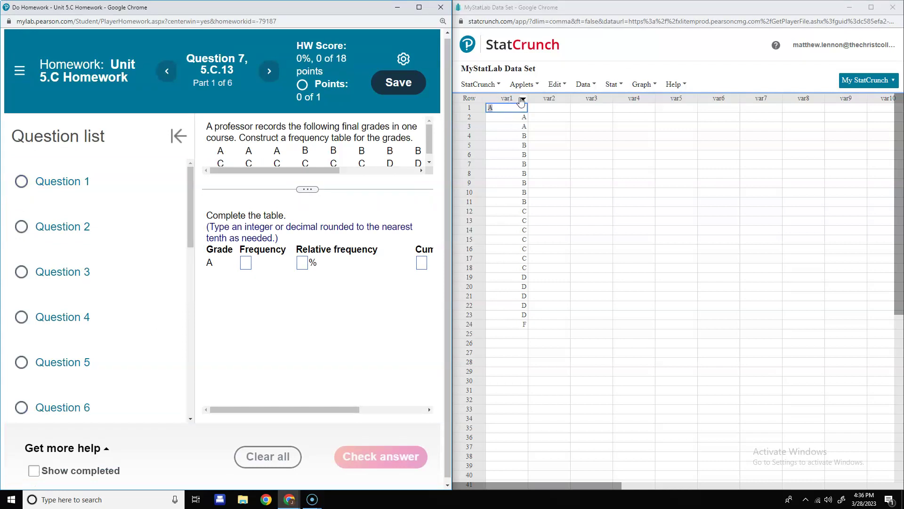
Compute a var1 frequency table with relative and cumulative frequency: A 3, B 8, C 7, D 5, F 1
left_click(620, 86)
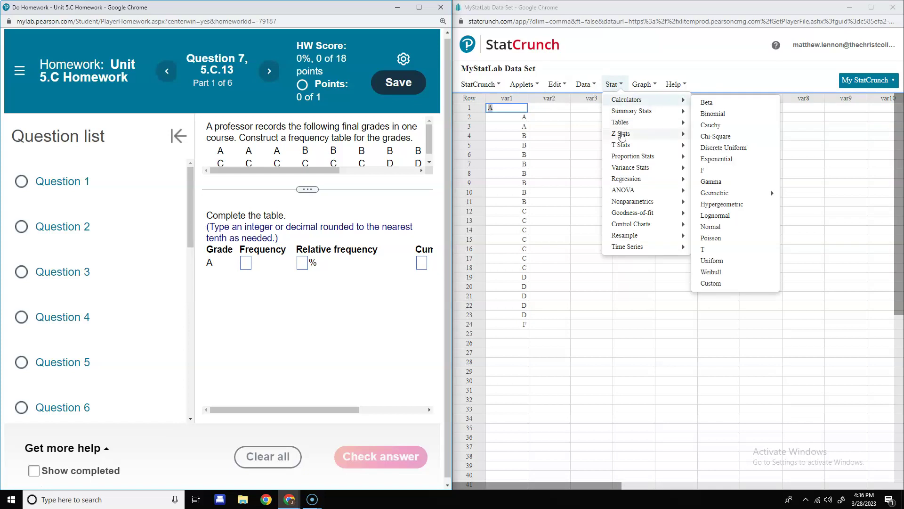
mouse_move(622, 137)
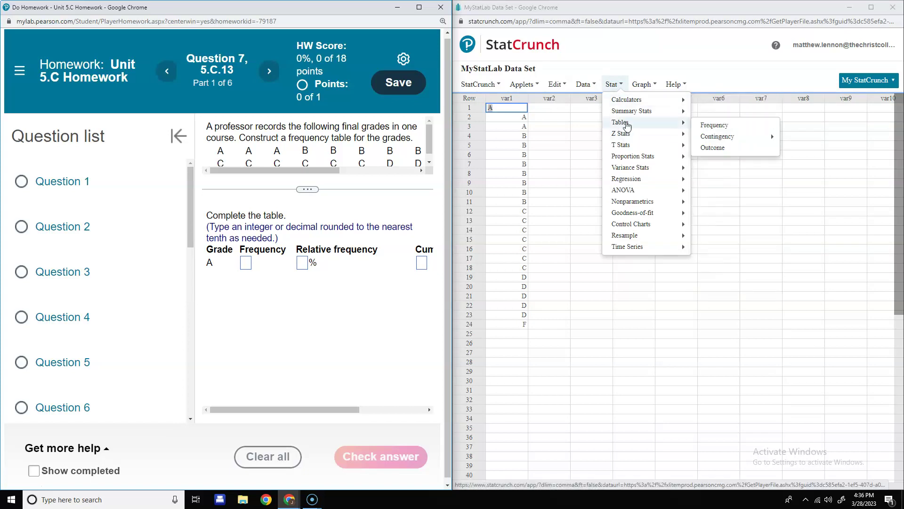
left_click(707, 125)
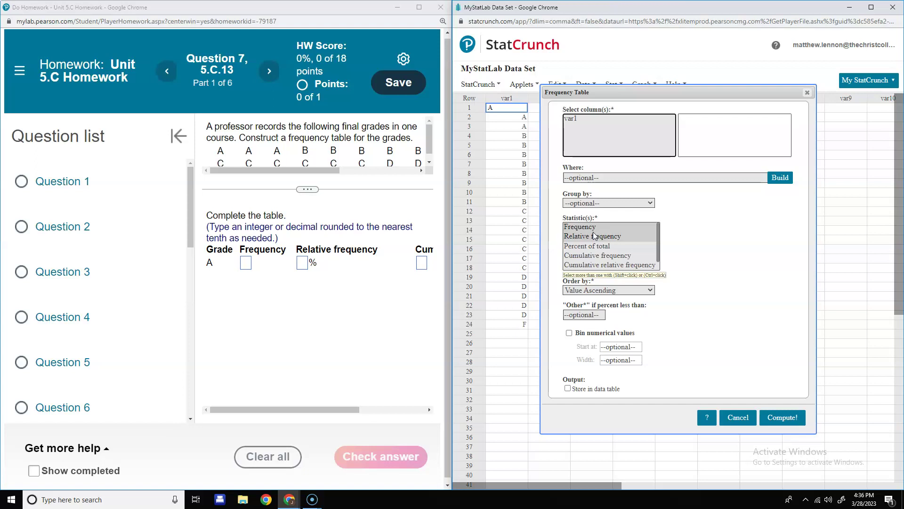
left_click(592, 257, "ctrl")
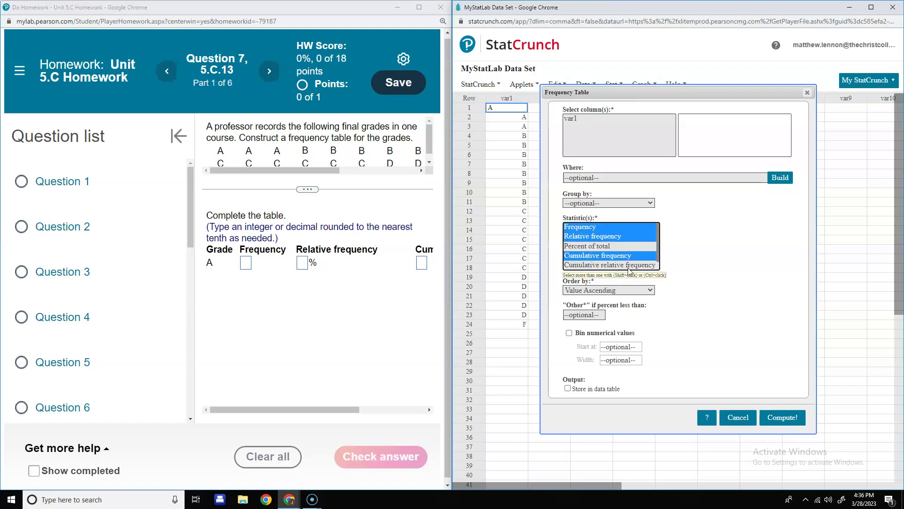
left_click(783, 421)
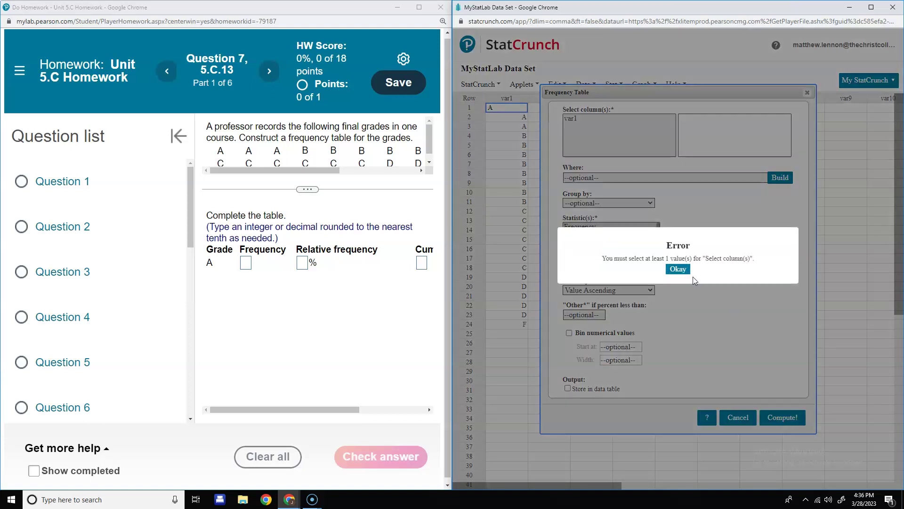
left_click(678, 269)
left_click(570, 123)
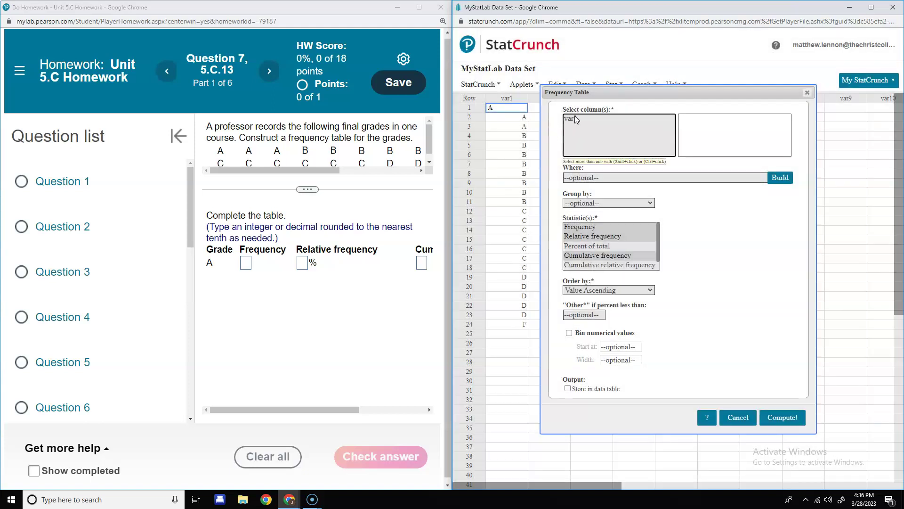
left_click(574, 118)
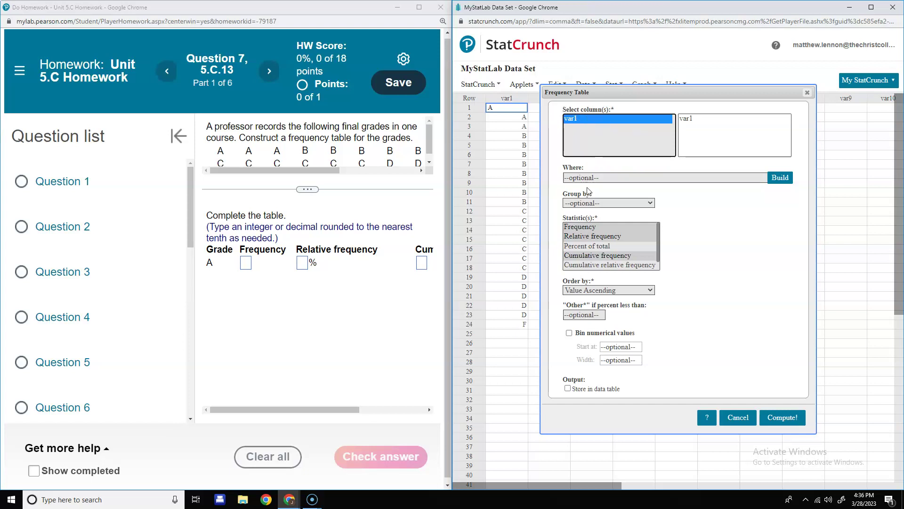
left_click(782, 418)
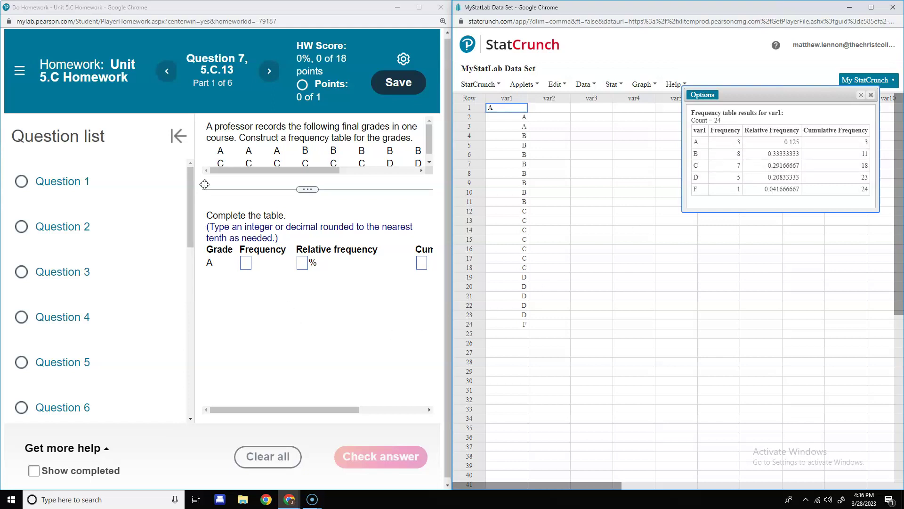
Enter and check grade A's row: frequency 3, relative frequency 12.5%, cumulative 3
left_click(179, 136)
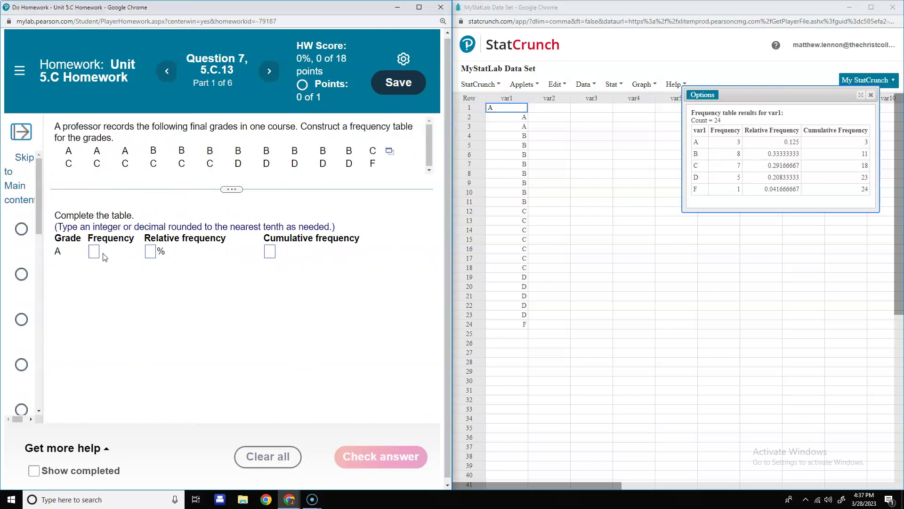
left_click(96, 251)
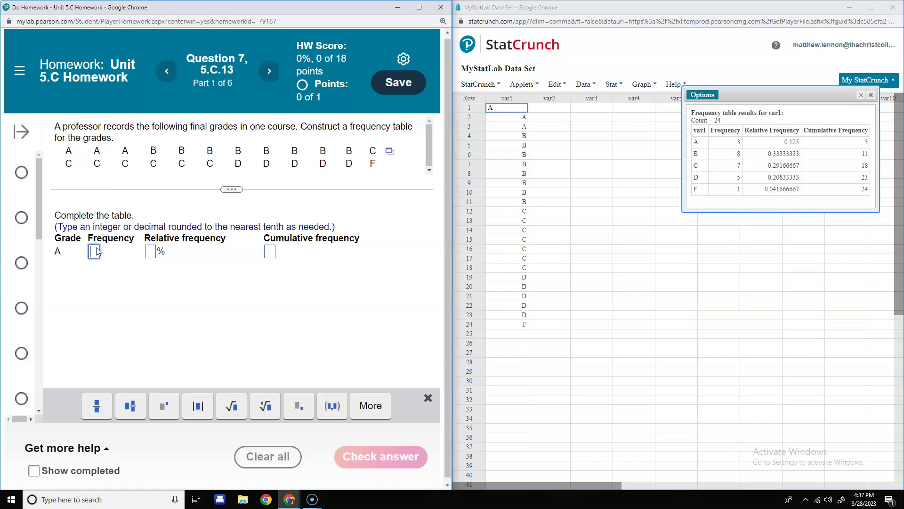
type("3")
left_click(150, 251)
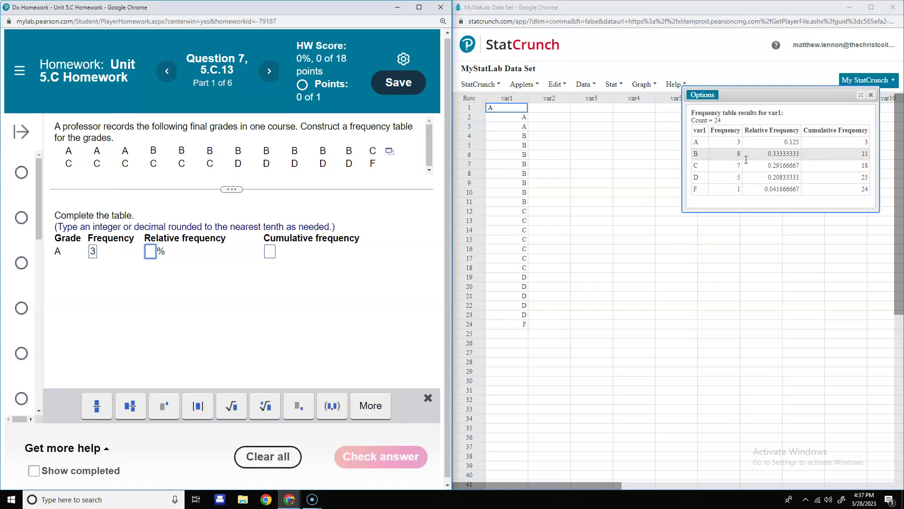
type("12")
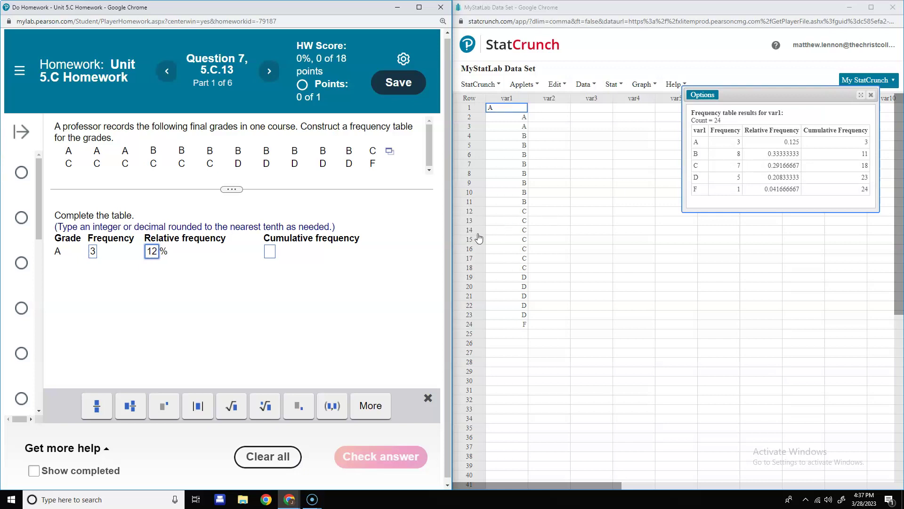
type(".5")
left_click(270, 252)
type("3")
left_click(388, 458)
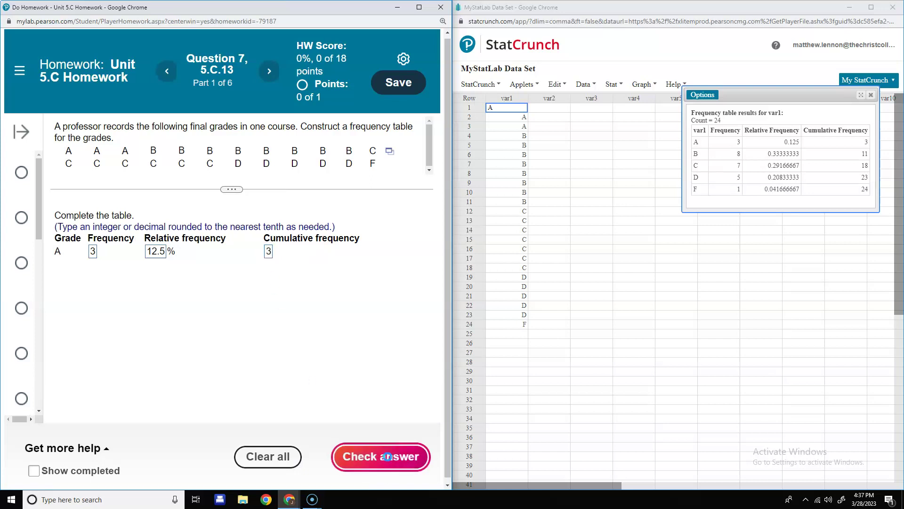
left_click(196, 282)
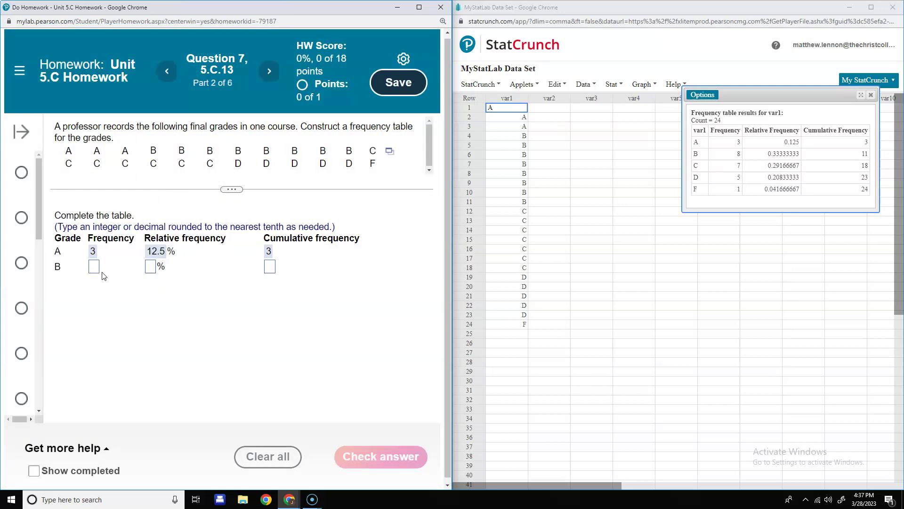
Enter and check grade B's row: frequency 8, relative frequency 33.3%, cumulative 11
left_click(94, 267)
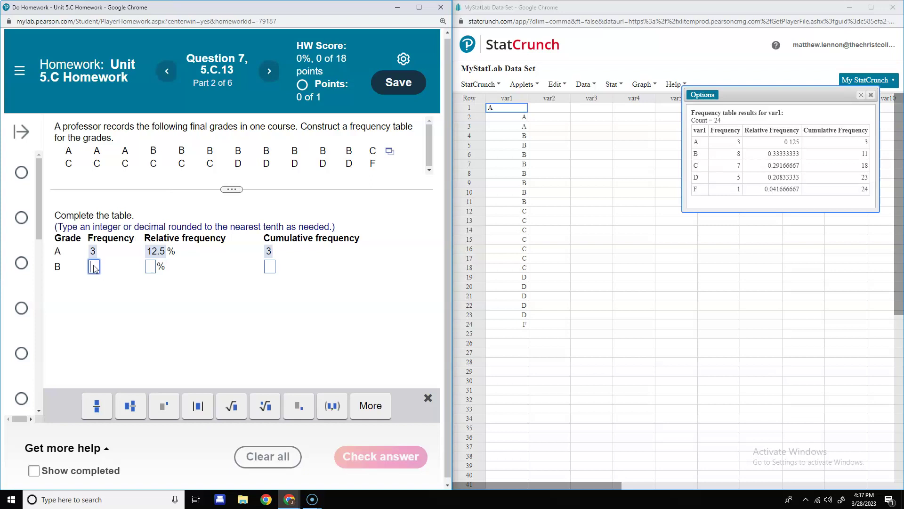
type("8")
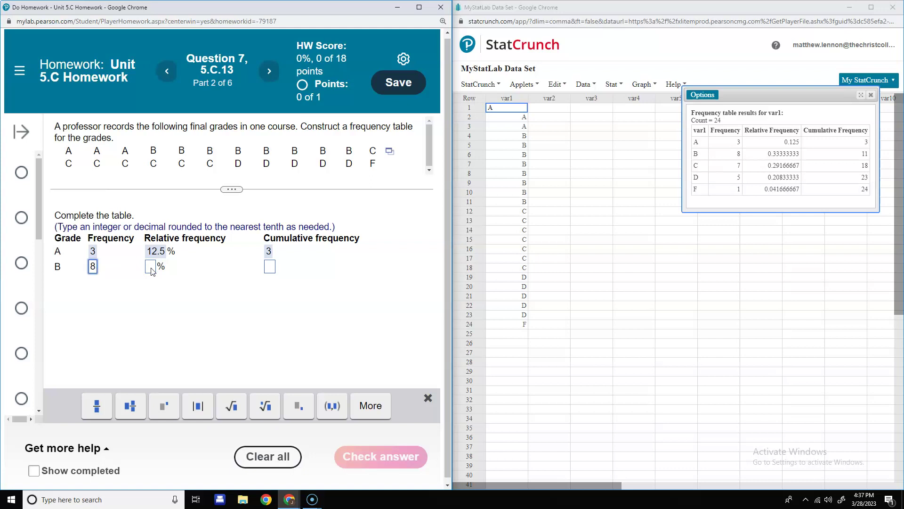
left_click(151, 268)
type("33.3")
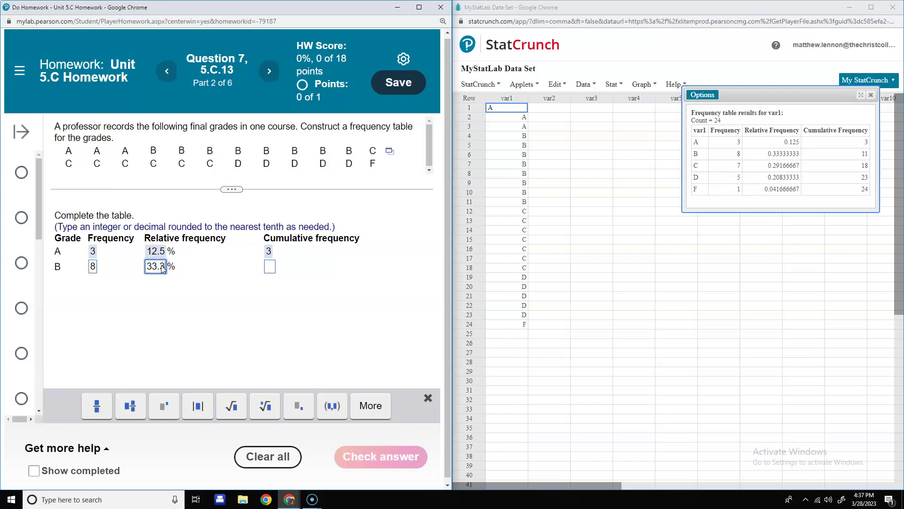
left_click_drag(223, 224, 307, 228)
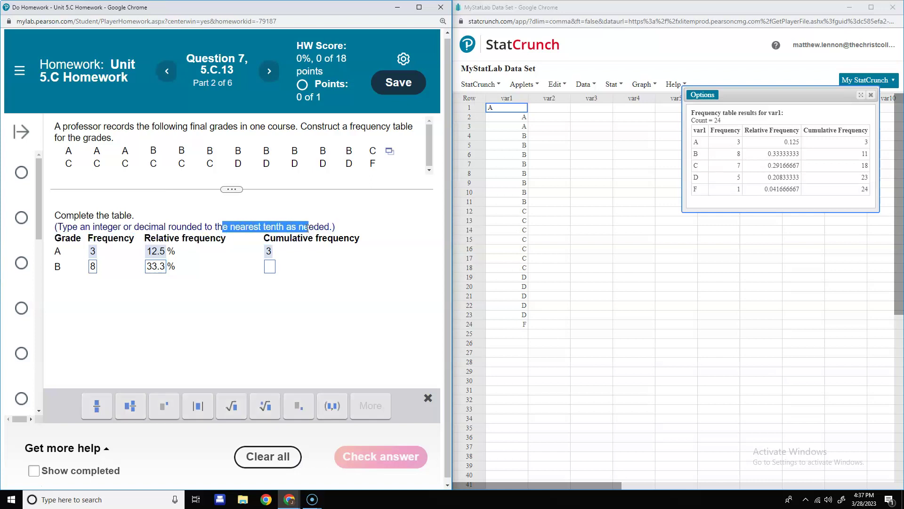
left_click(271, 272)
type("11")
left_click(356, 458)
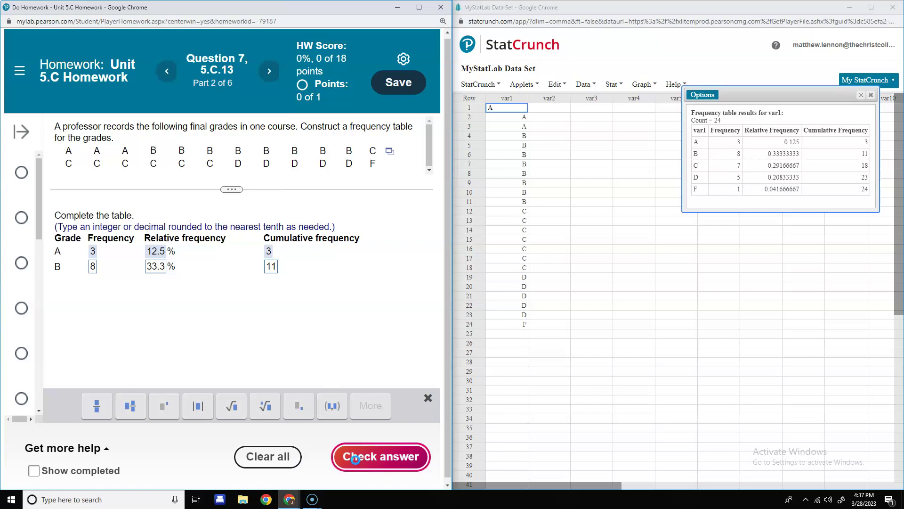
left_click(236, 289)
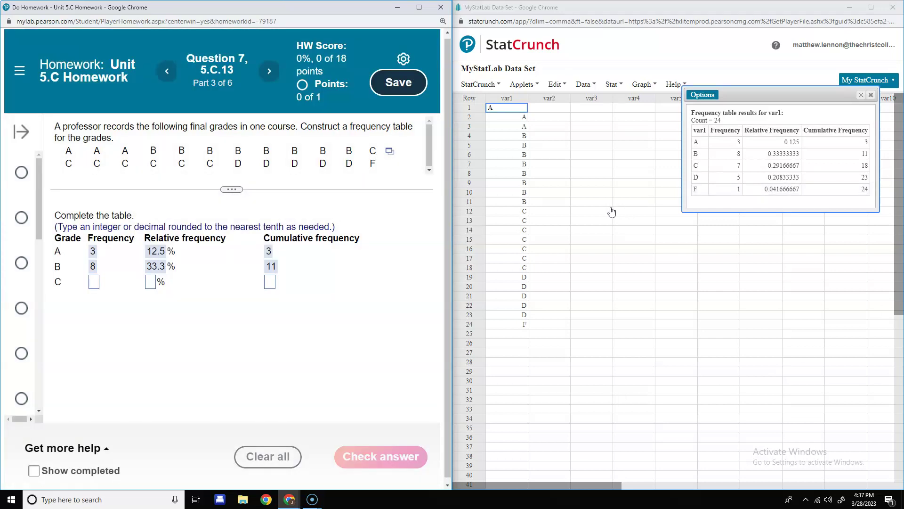
Maximize the homework and move to Question 9, leaving the unfinished question
left_click(419, 7)
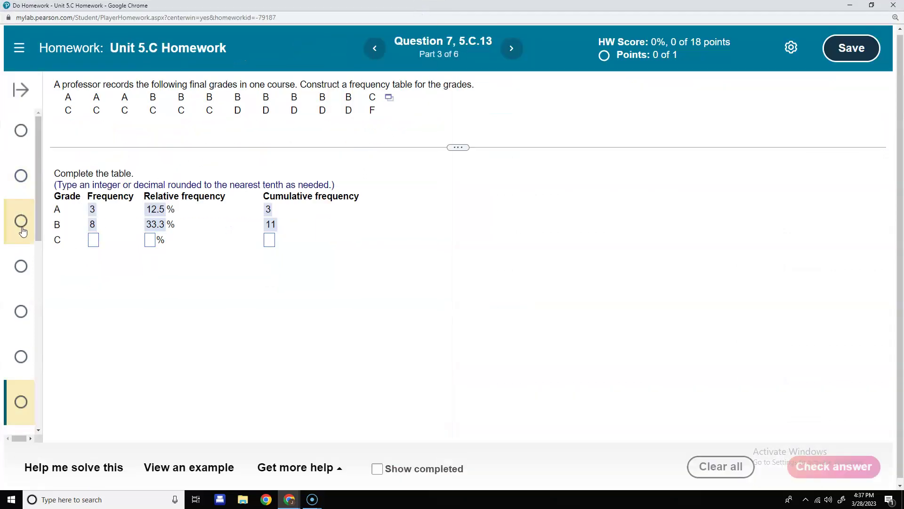
left_click(21, 89)
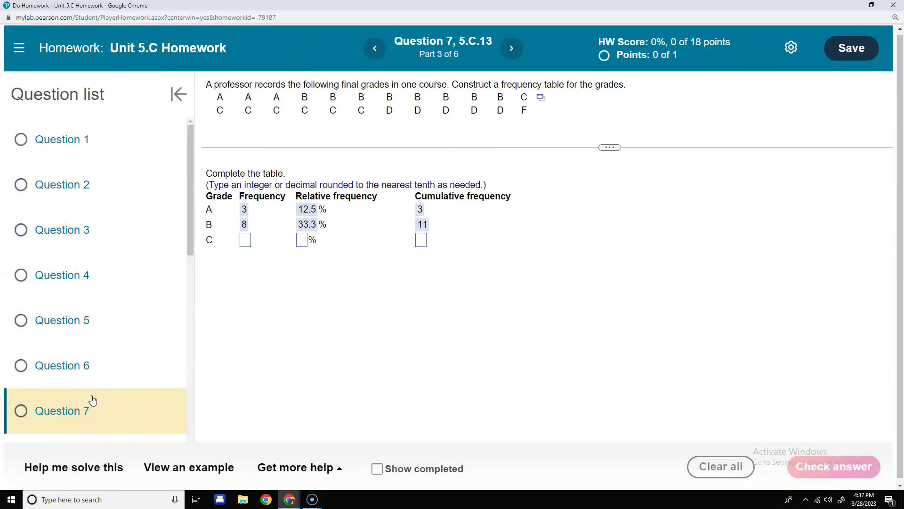
scroll(105, 368, "down", 4)
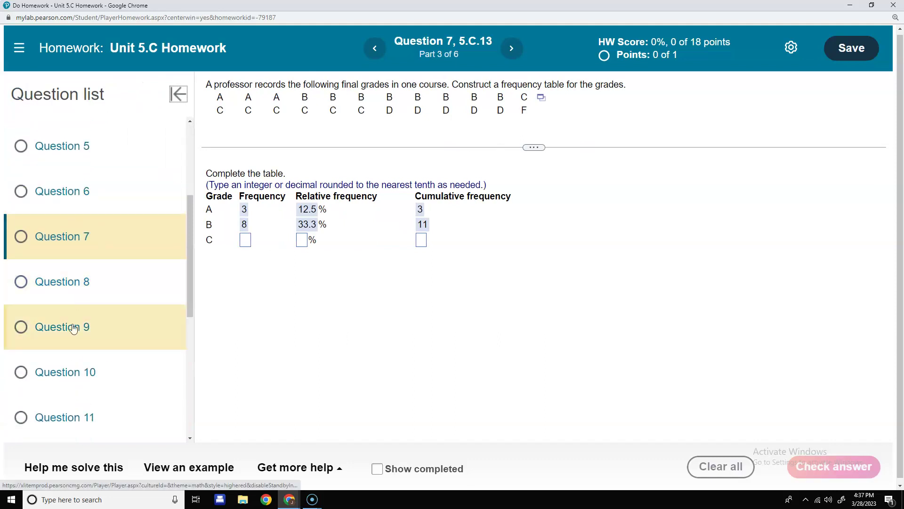
left_click(75, 327)
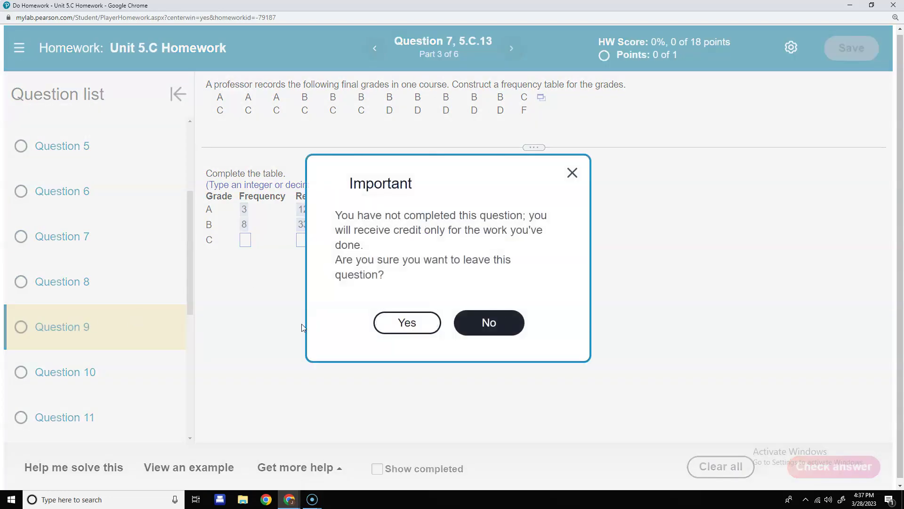
left_click(378, 326)
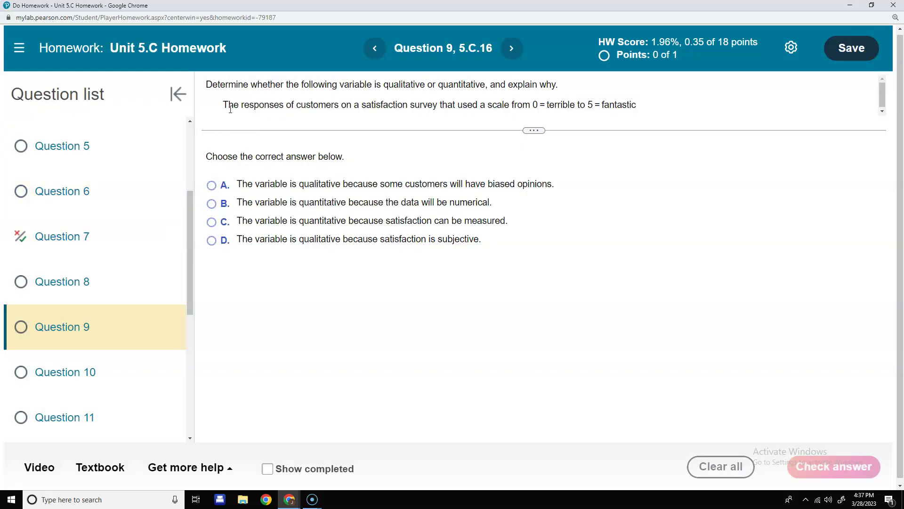
Answer D, that satisfaction responses are qualitative because satisfaction is subjective, then go to Question 10
left_click_drag(231, 86, 556, 84)
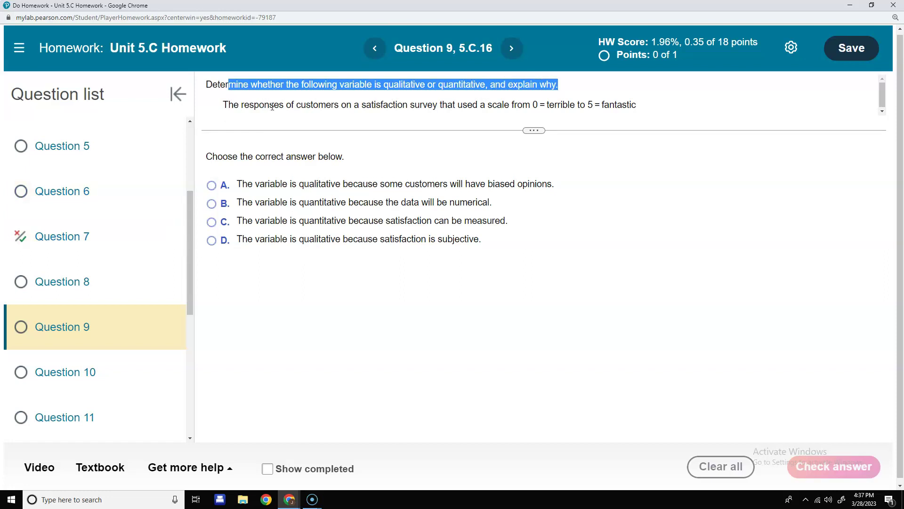
left_click_drag(244, 108, 653, 106)
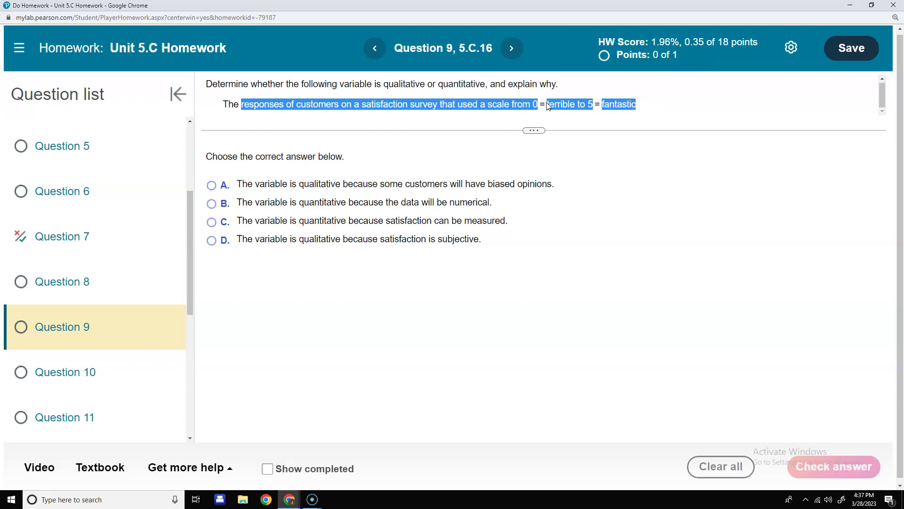
left_click(666, 101)
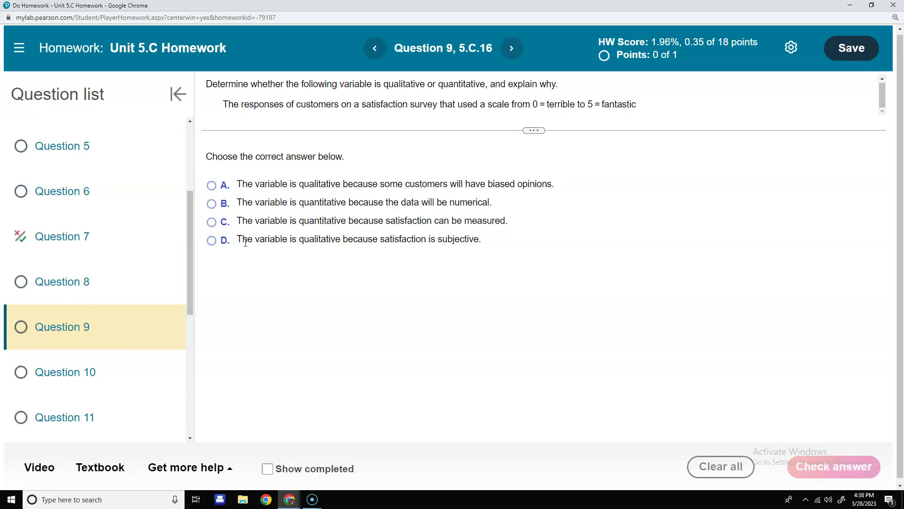
left_click(212, 241)
left_click(865, 463)
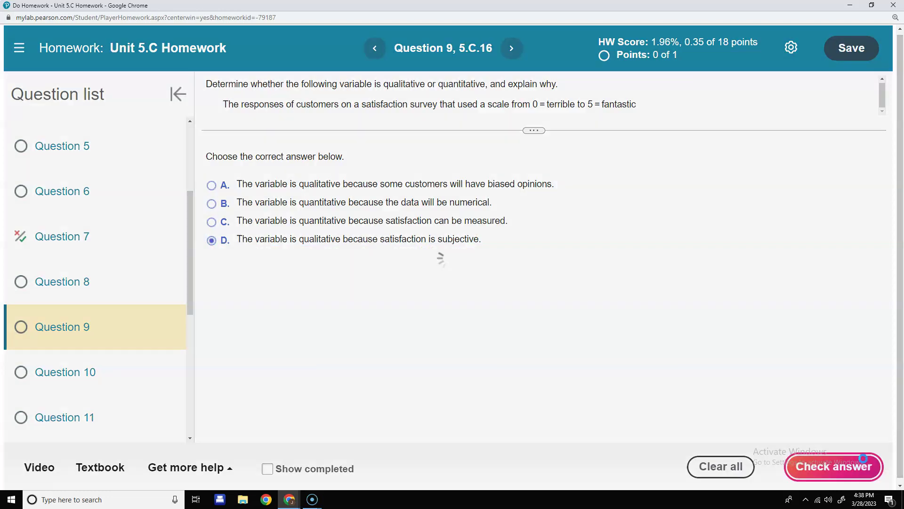
left_click(432, 285)
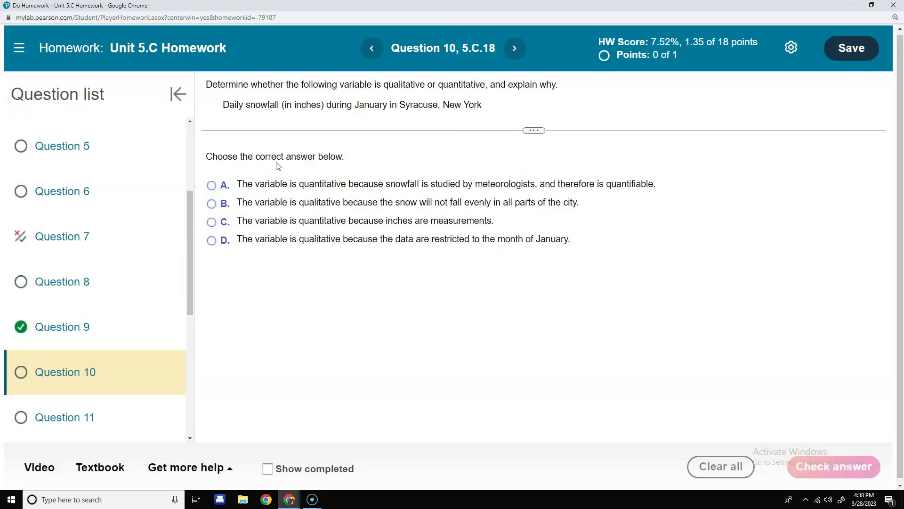
Go to Question 14's beef-production bar graph and show its table's export options
left_click_drag(219, 105, 337, 108)
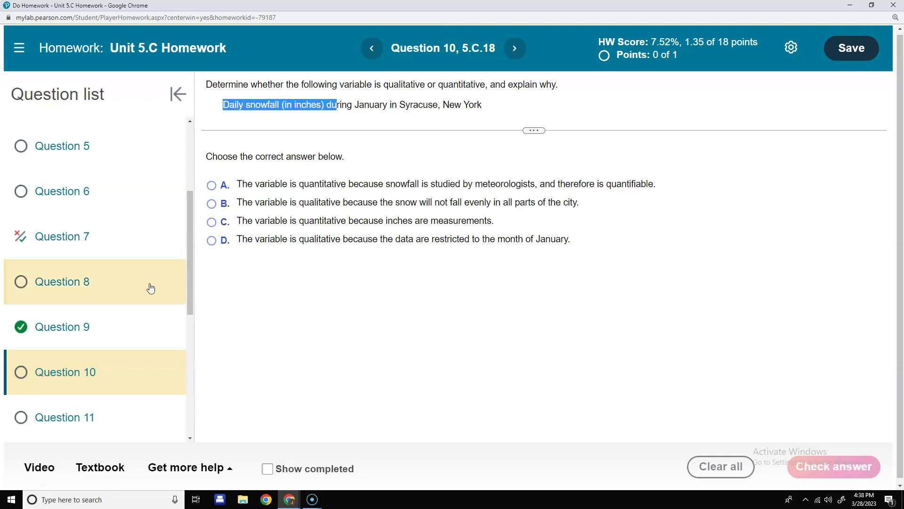
scroll(150, 287, "down", 1)
left_click(90, 370)
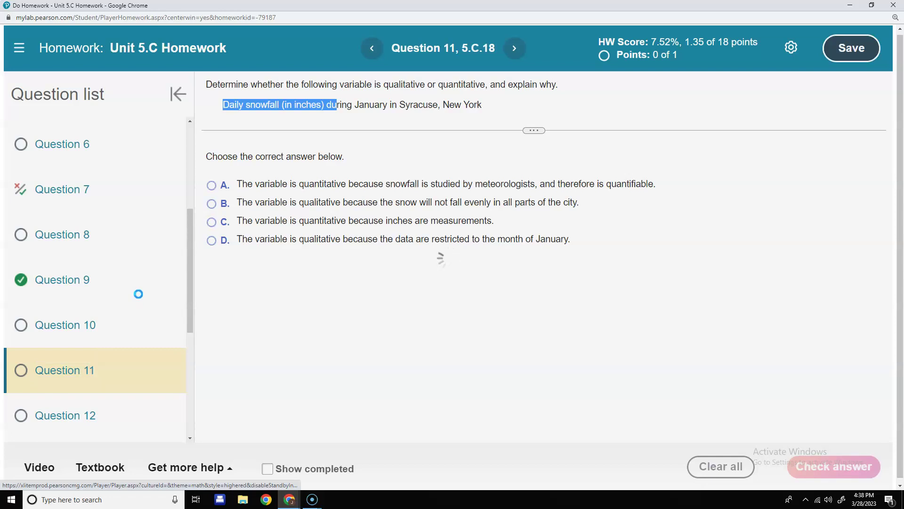
scroll(138, 297, "down", 3)
scroll(127, 311, "down", 2)
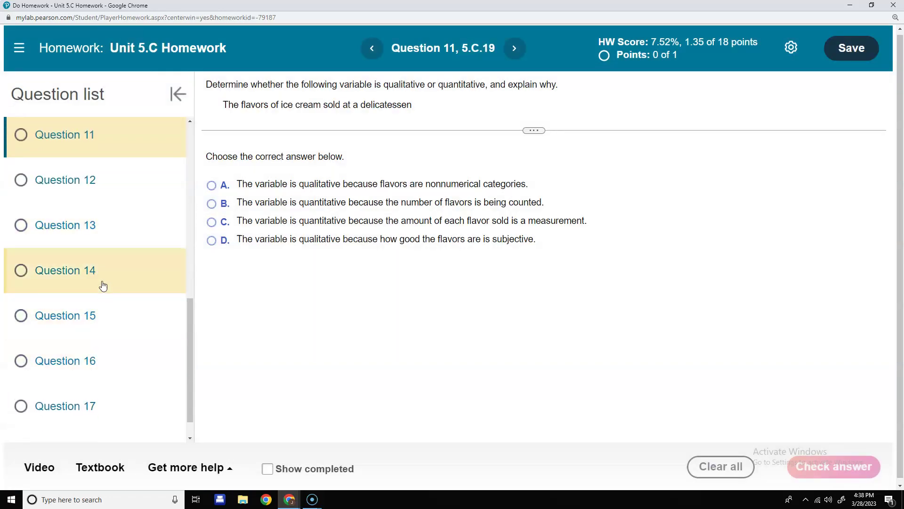
left_click(101, 287)
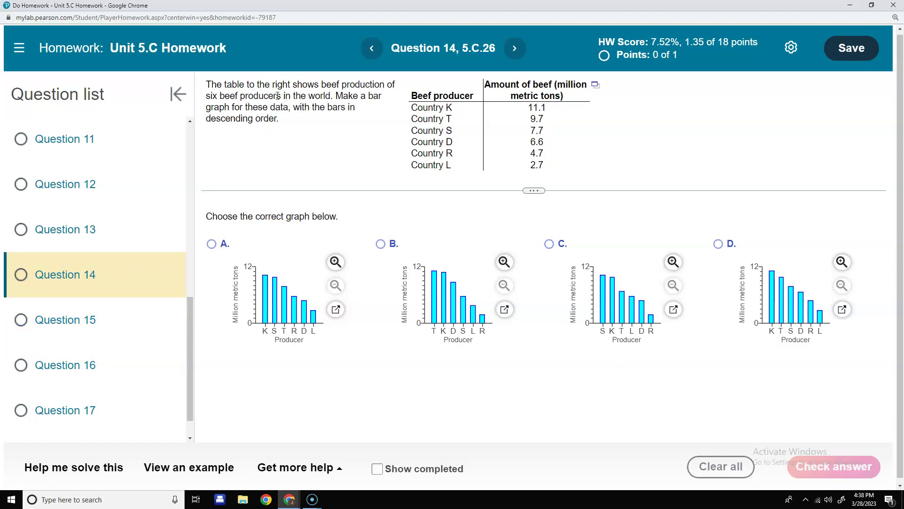
left_click(596, 85)
Send the beef table to StatCrunch, with StatCrunch on the right and the homework on the left
left_click(612, 106)
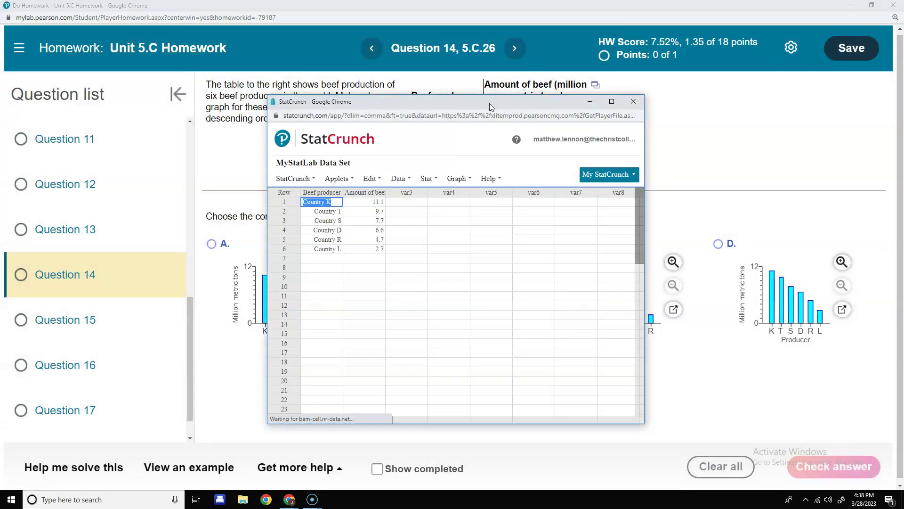
left_click_drag(490, 104, 903, 209)
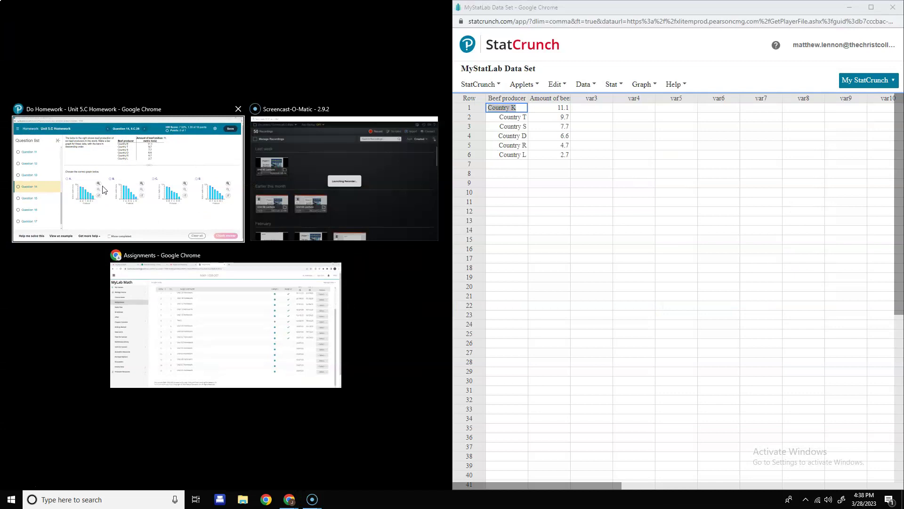
left_click(103, 188)
left_click(611, 85)
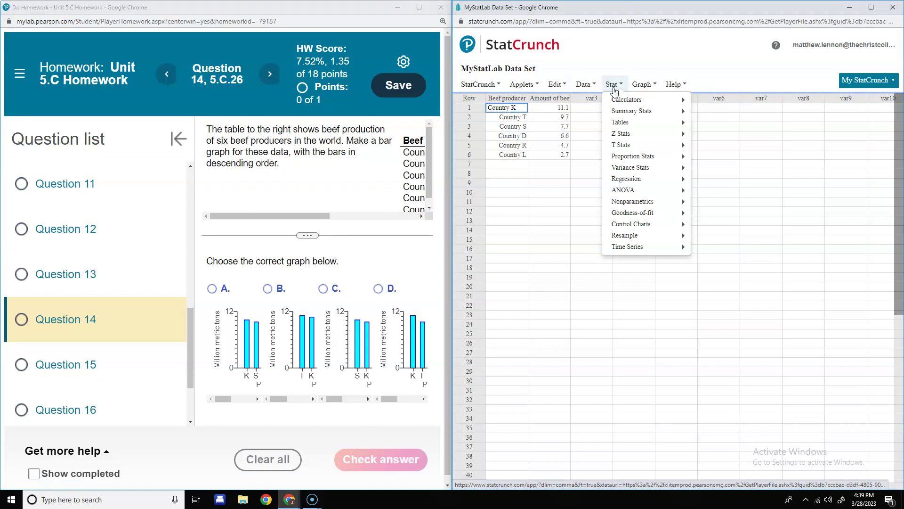
Draw frequency bar plots of Beef producer and Amount of beef, then view the amounts chart
left_click(643, 84)
mouse_move(649, 100)
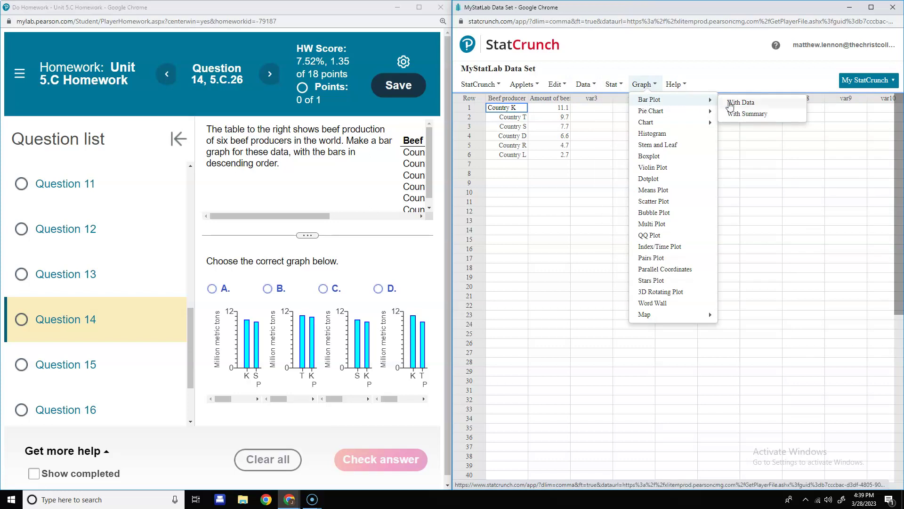
left_click(733, 105)
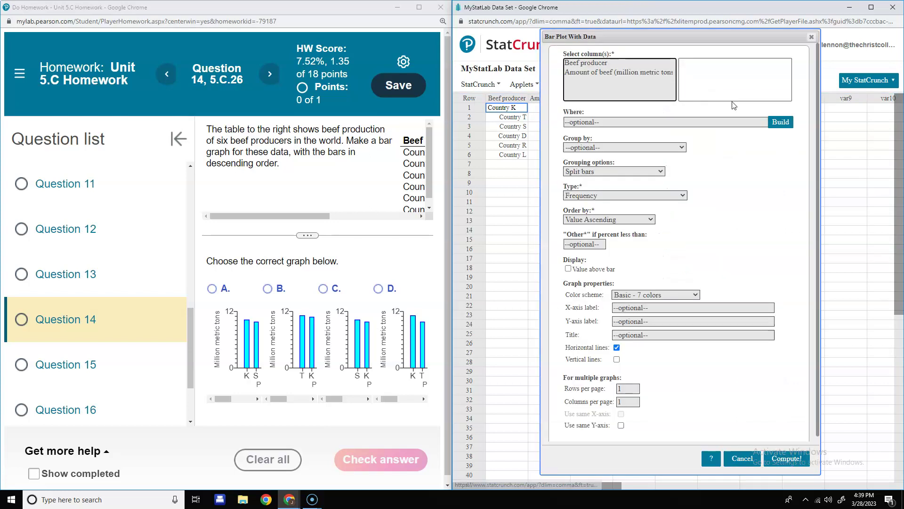
left_click(592, 64)
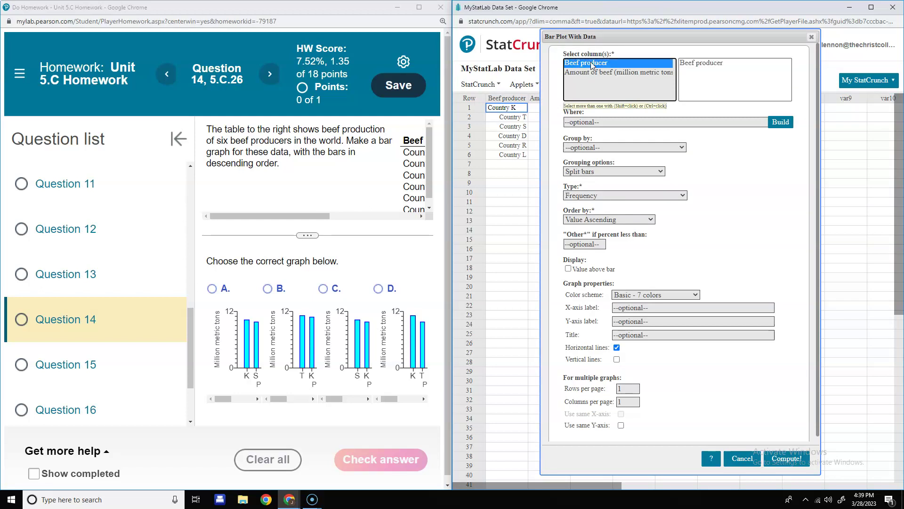
left_click(586, 74, "ctrl")
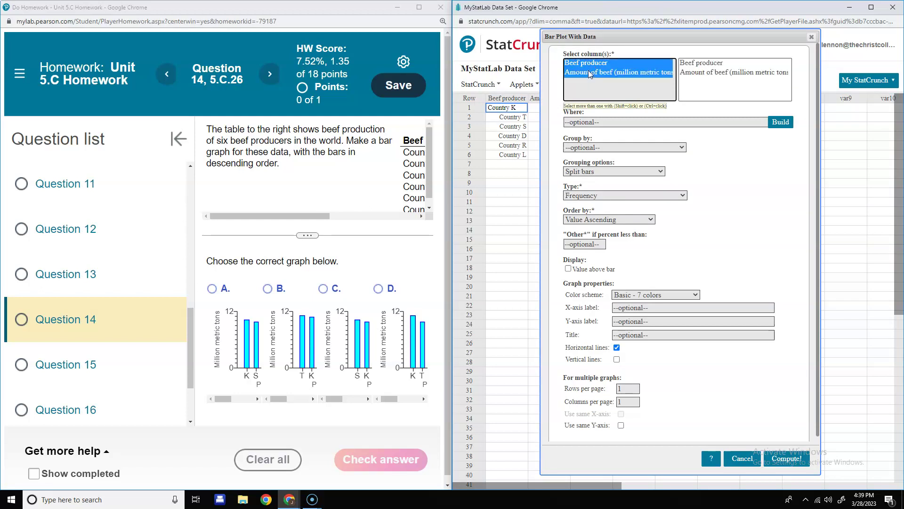
left_click(785, 463)
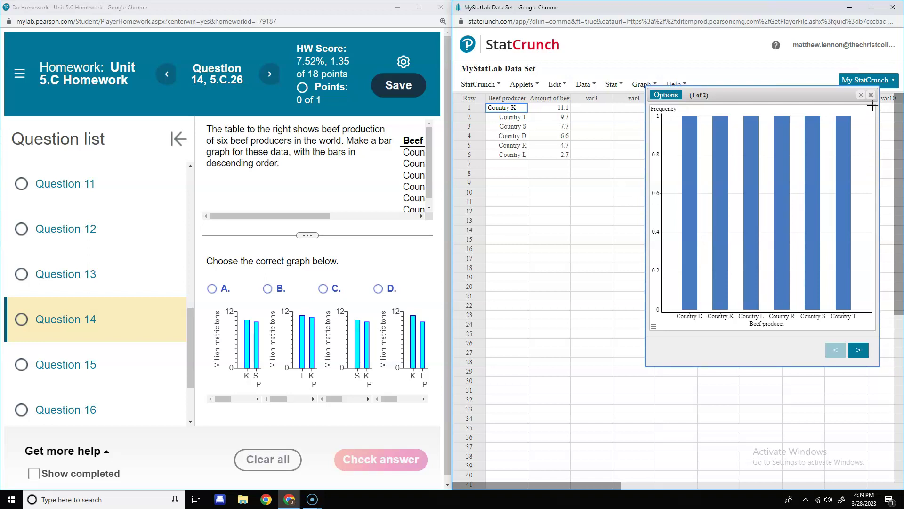
left_click(857, 359)
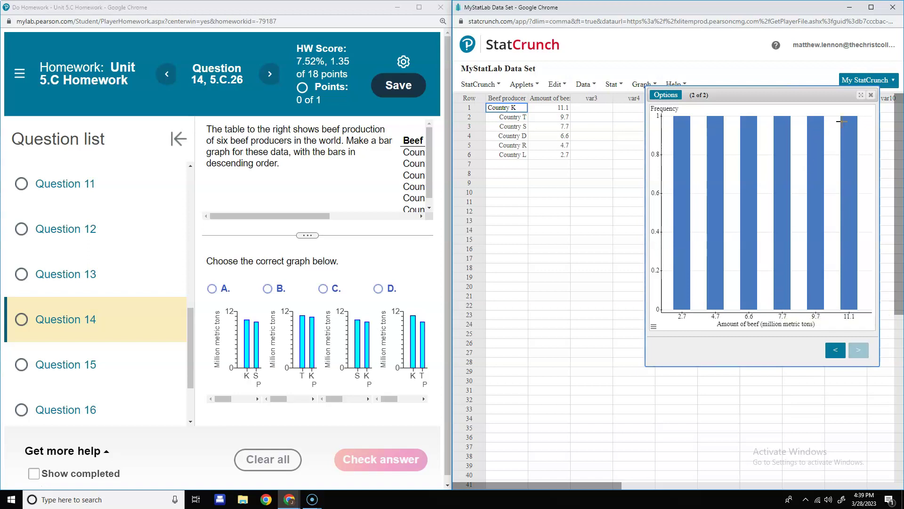
Draw a summary bar plot with Beef producer as categories and Amount of beef as counts
left_click(872, 95)
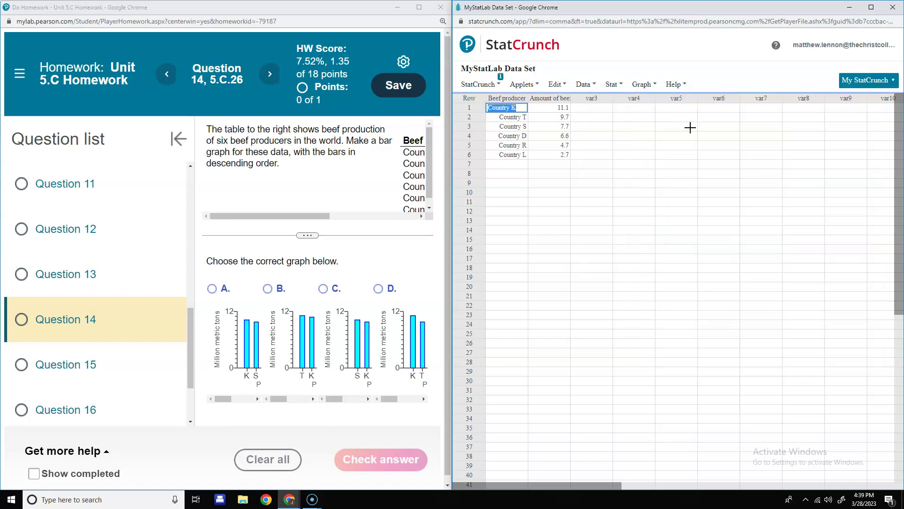
left_click(612, 85)
left_click(643, 84)
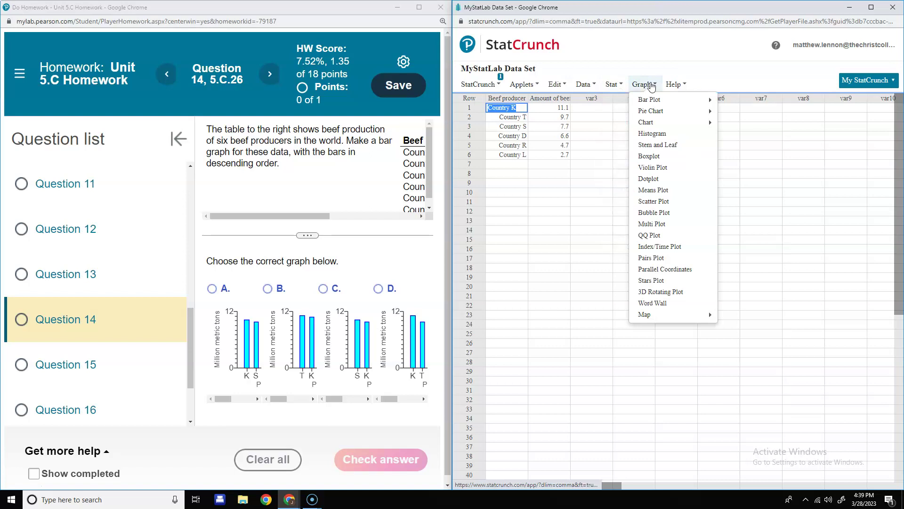
mouse_move(652, 100)
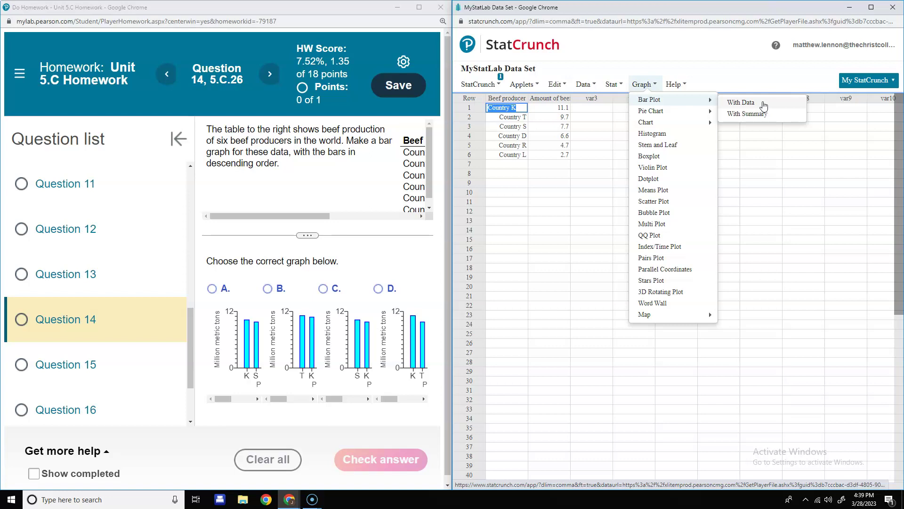
left_click(760, 114)
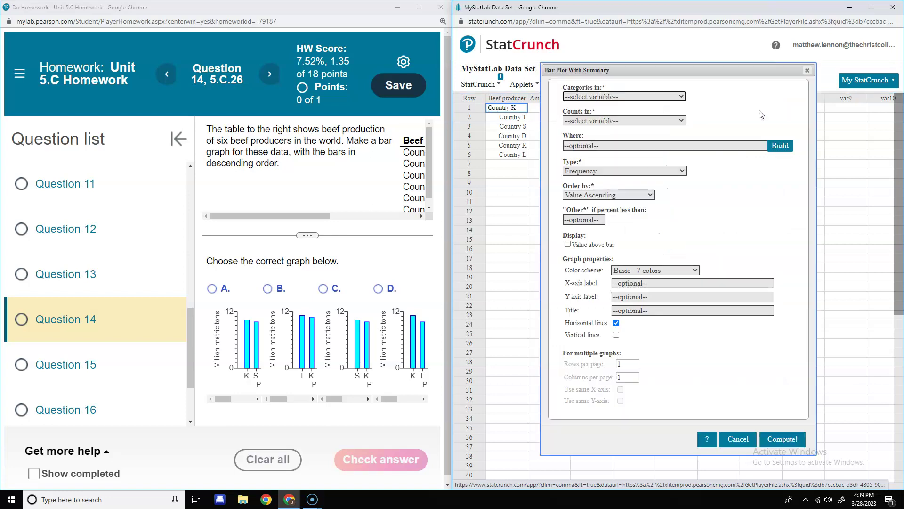
left_click(668, 98)
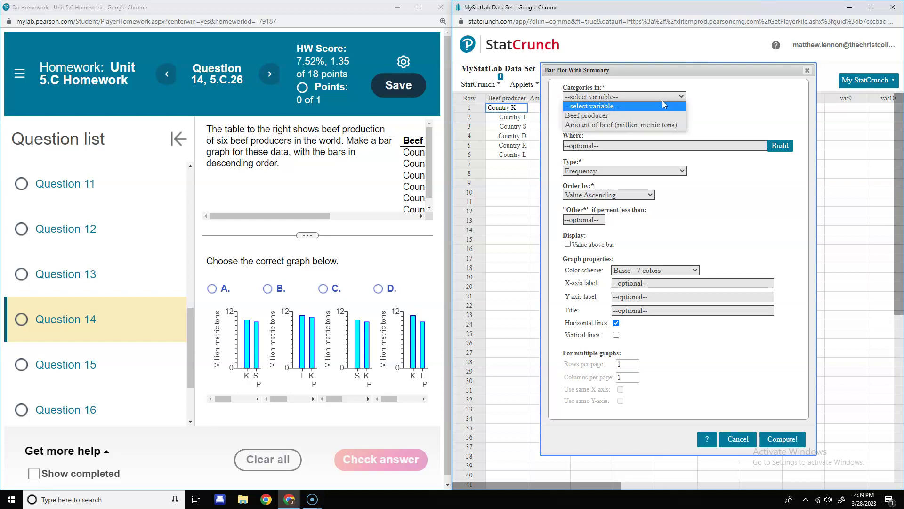
left_click(648, 114)
left_click(645, 124)
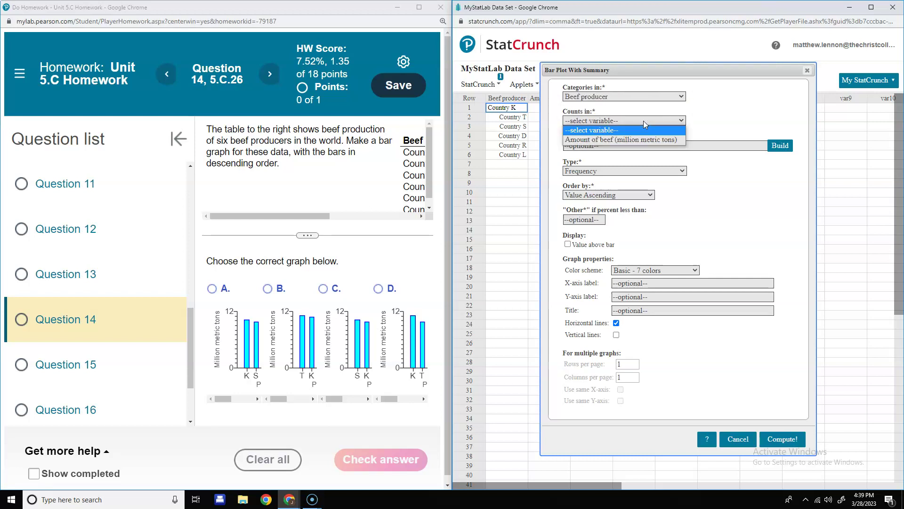
left_click(637, 140)
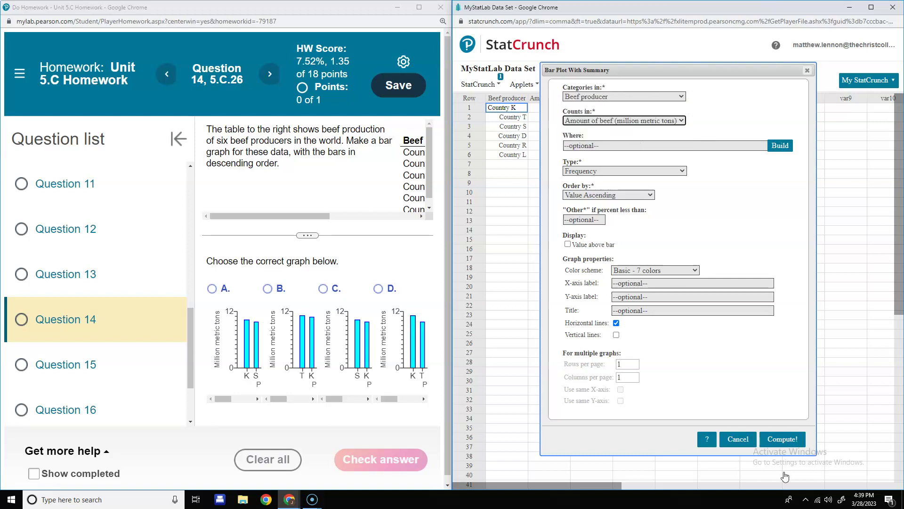
left_click(782, 439)
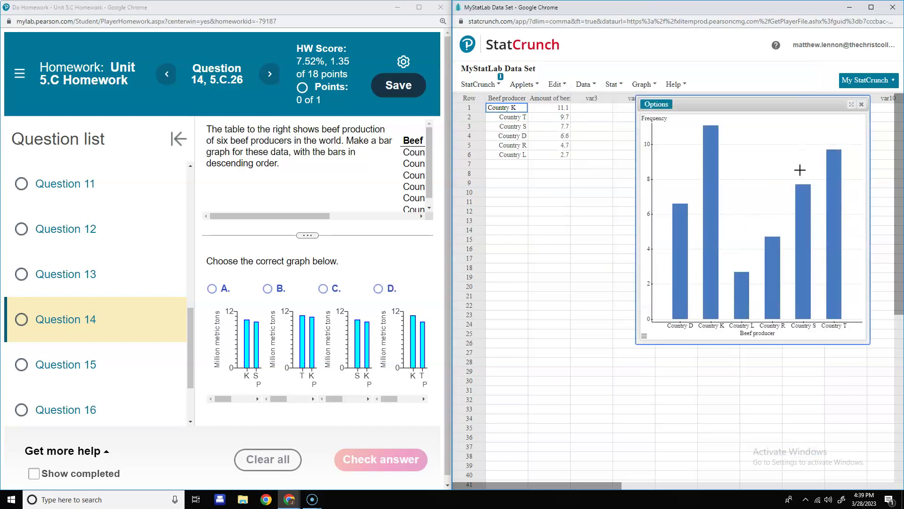
left_click(179, 138)
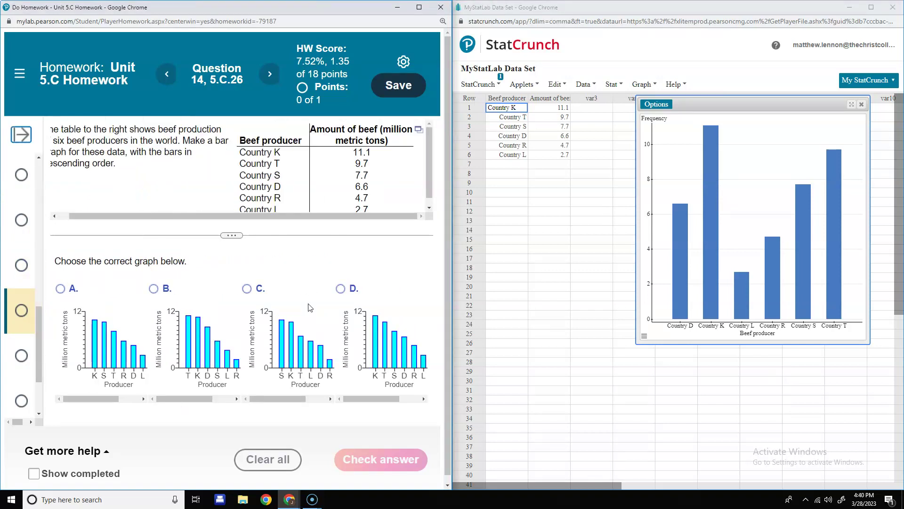
Open Question 15's children table in StatCrunch, with StatCrunch on the right and the homework on the left
left_click(892, 8)
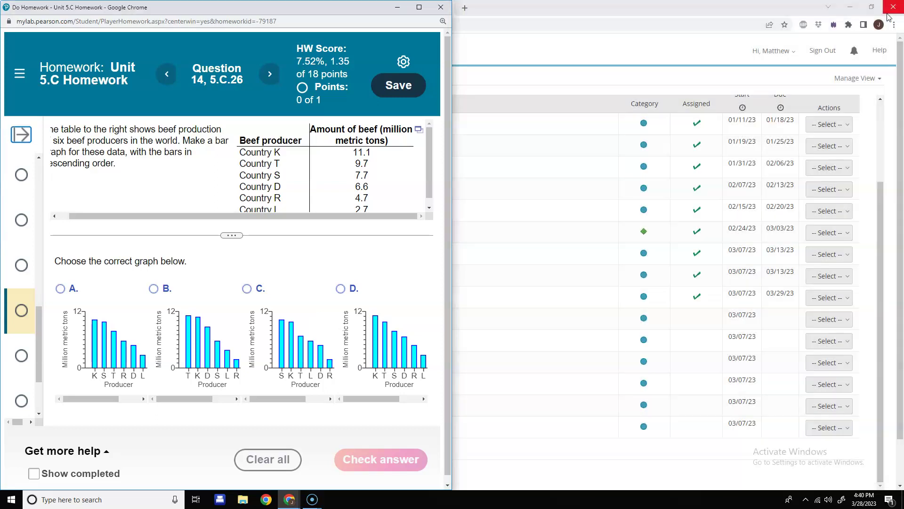
left_click(418, 7)
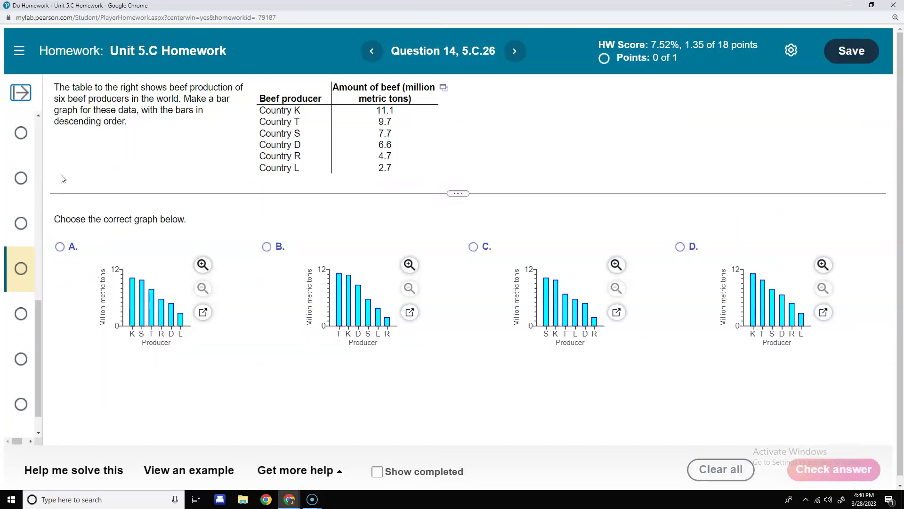
left_click(26, 93)
left_click(99, 313)
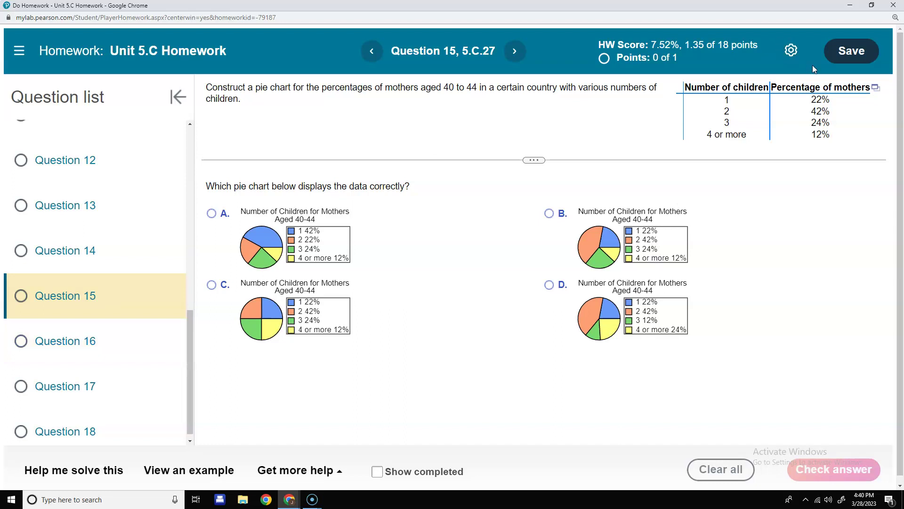
left_click(876, 88)
left_click(865, 112)
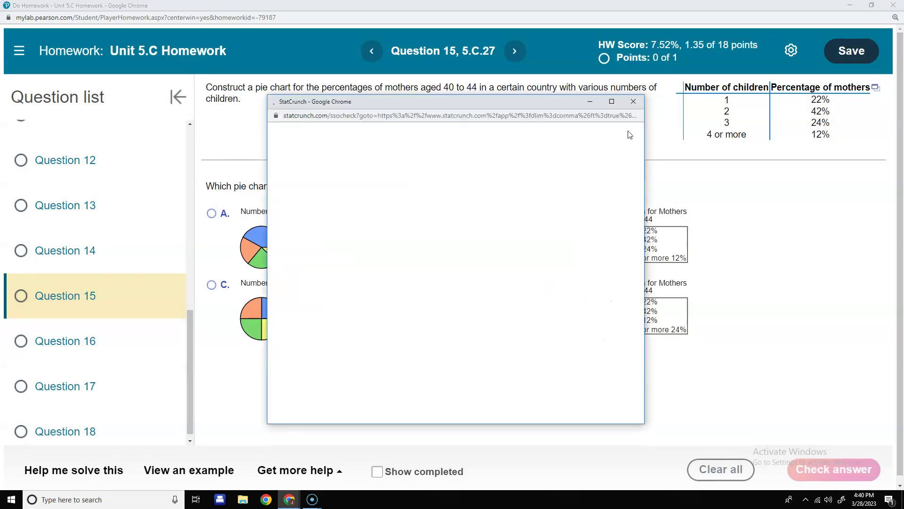
left_click_drag(437, 101, 902, 175)
left_click(224, 134)
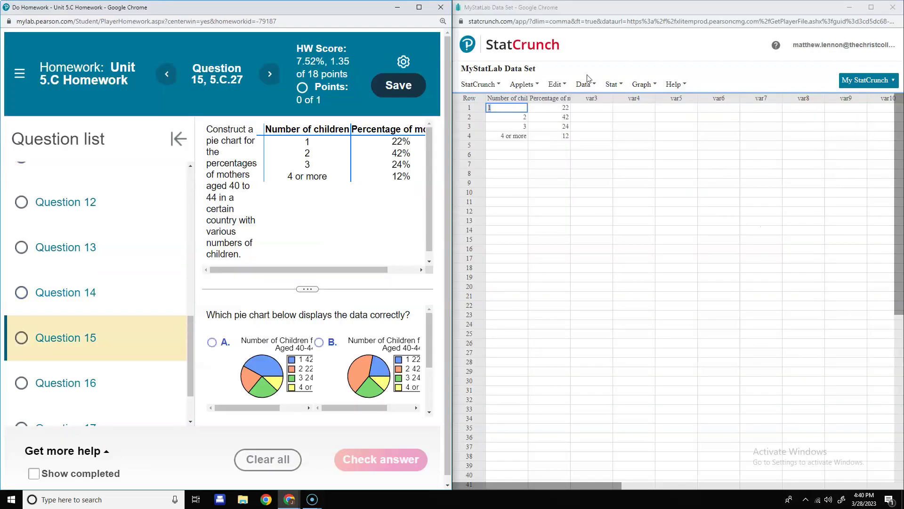
Draw a summary pie chart of Percentage of mothers by Number of children: 22%, 42%, 24%, 12%
left_click(641, 86)
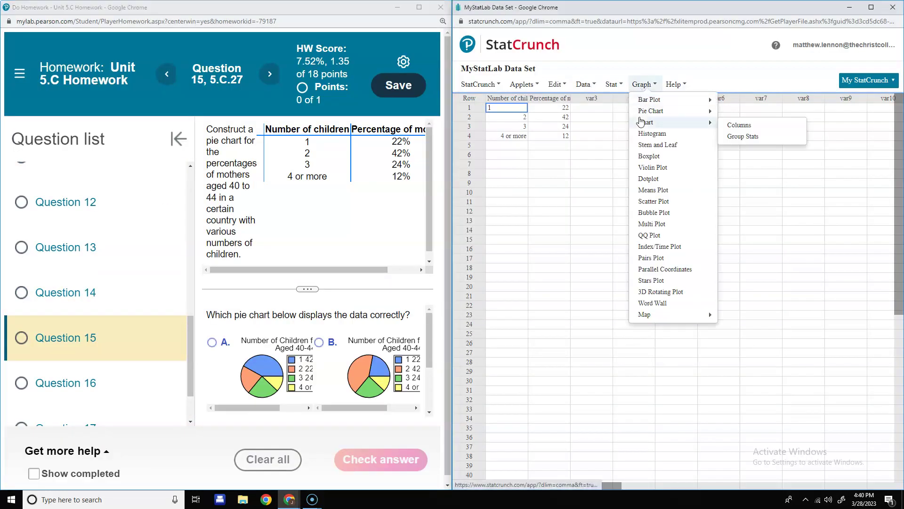
mouse_move(642, 117)
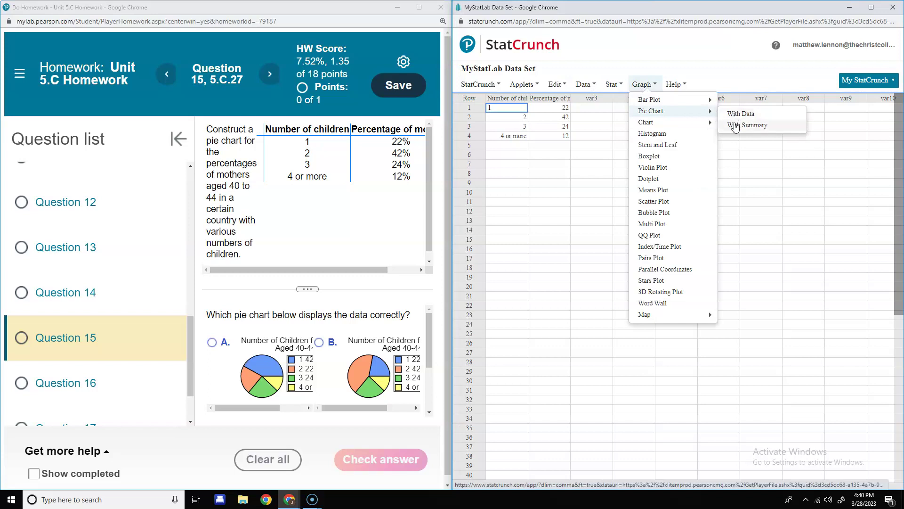
left_click(736, 126)
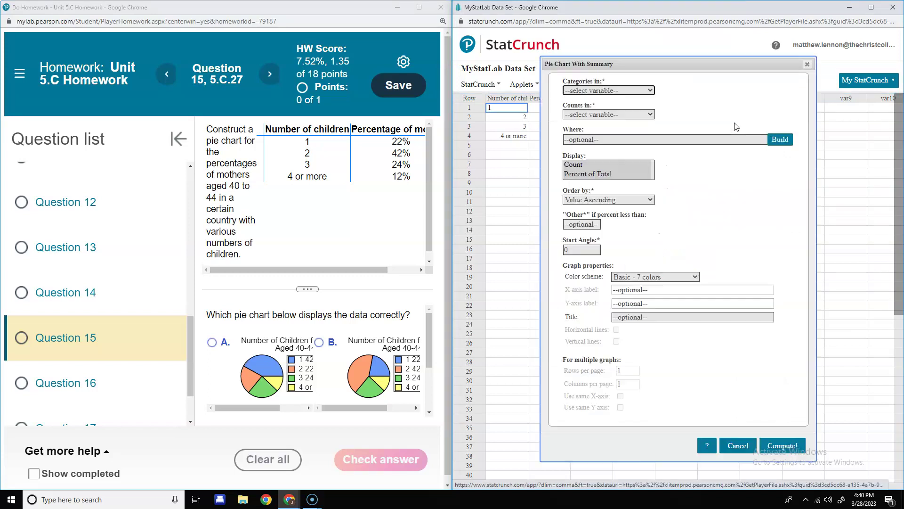
left_click(618, 94)
left_click(613, 108)
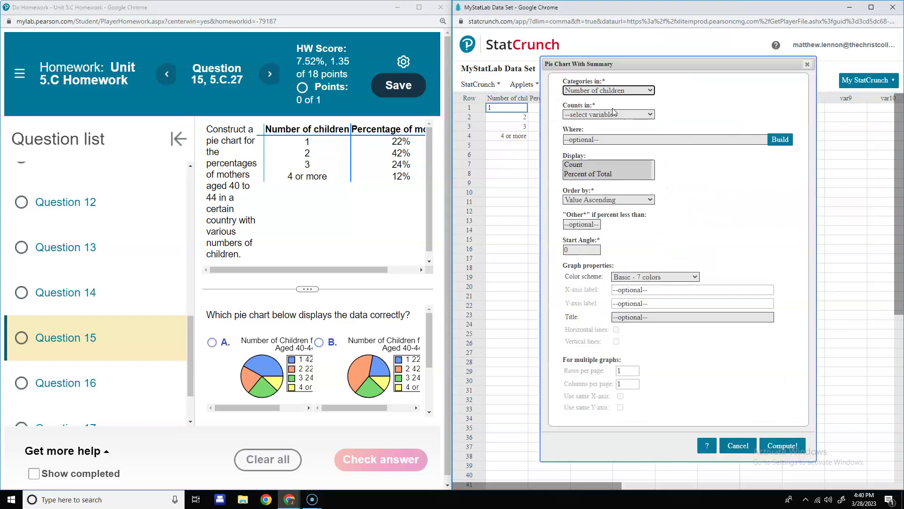
left_click(611, 116)
left_click(603, 143)
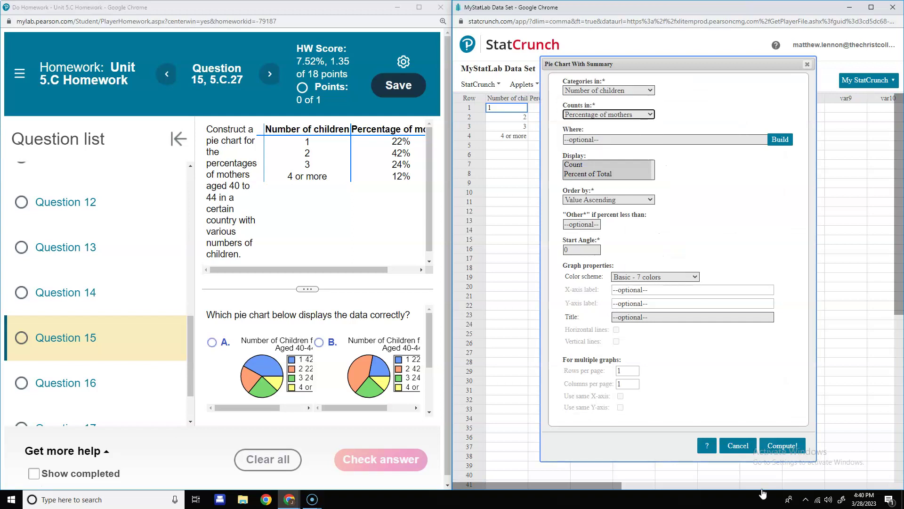
left_click(782, 446)
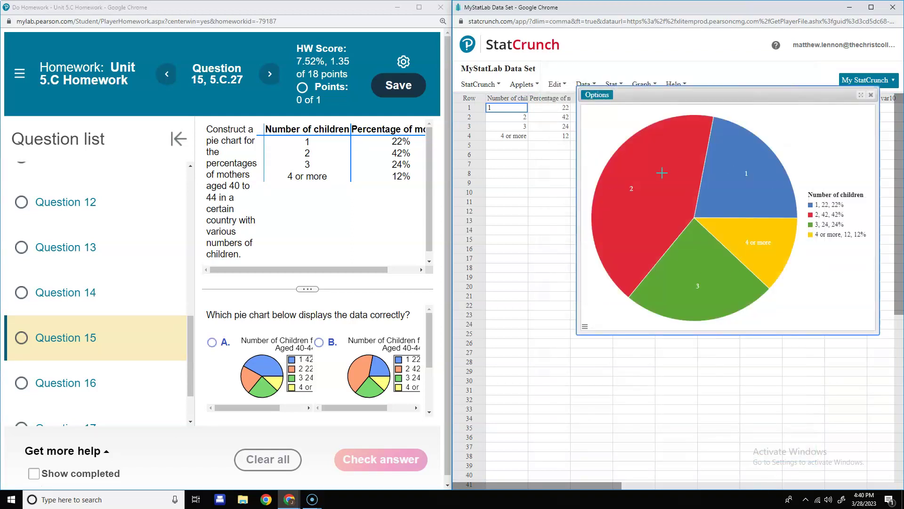
mouse_move(651, 223)
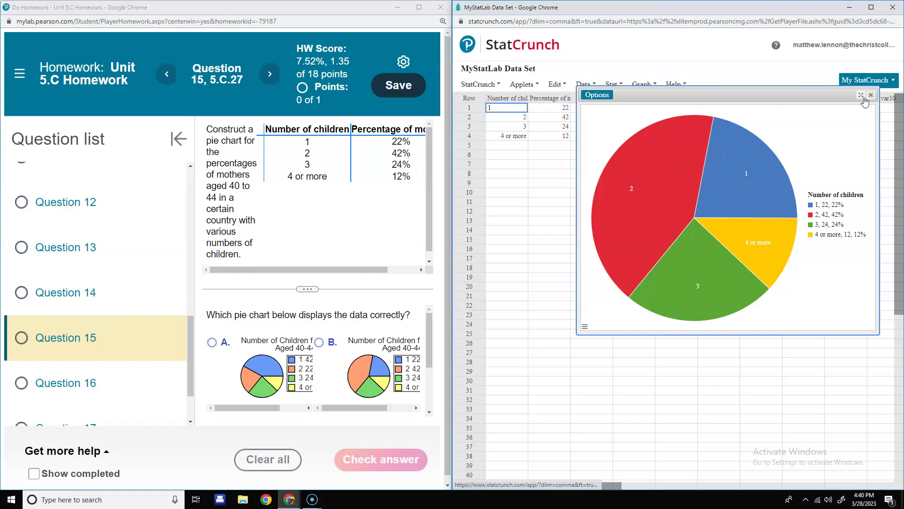
Close StatCrunch, maximize the homework and go through Question 16 to Question 17
left_click(894, 7)
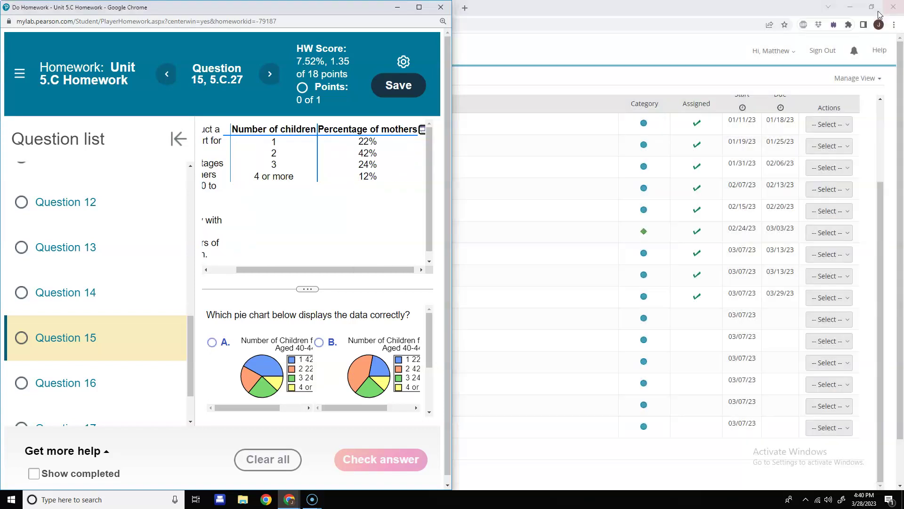
left_click(419, 7)
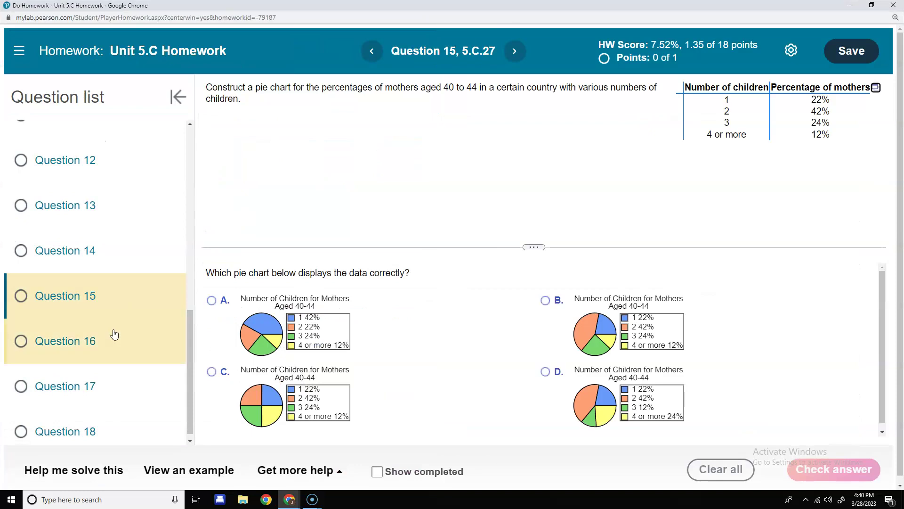
left_click(113, 335)
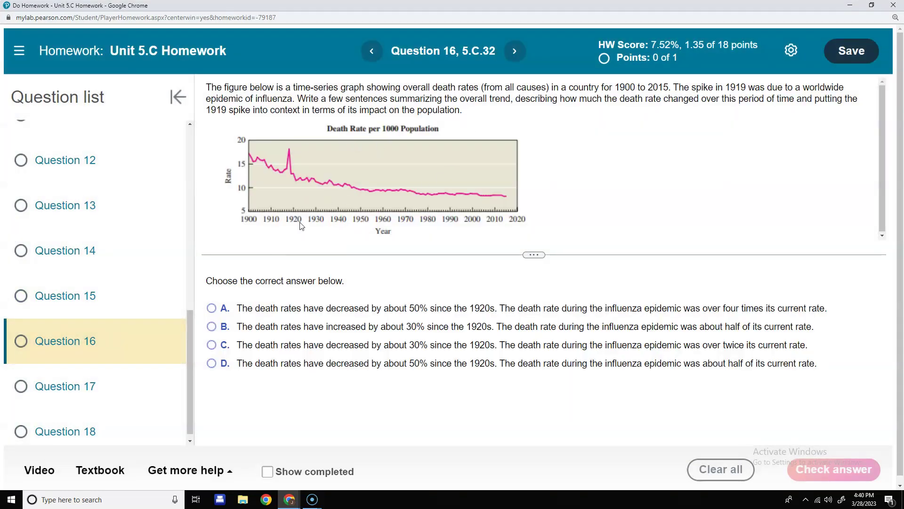
left_click(112, 385)
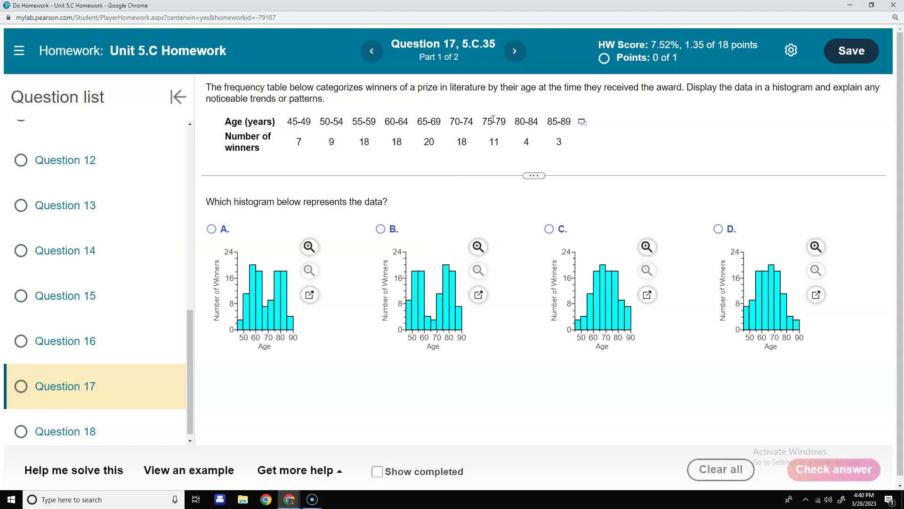
Open the prize-winner age table in StatCrunch, with StatCrunch on the right and the homework on the left
left_click(583, 122)
left_click(620, 146)
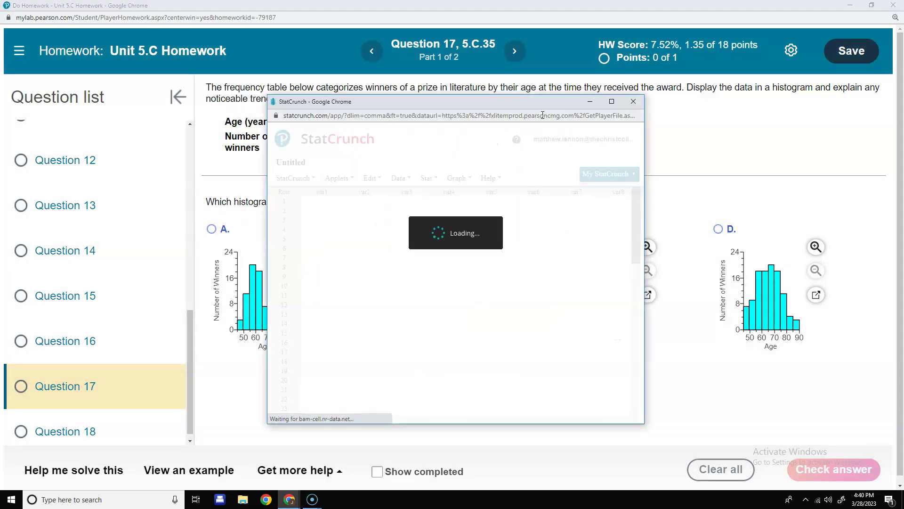
left_click_drag(539, 105, 902, 28)
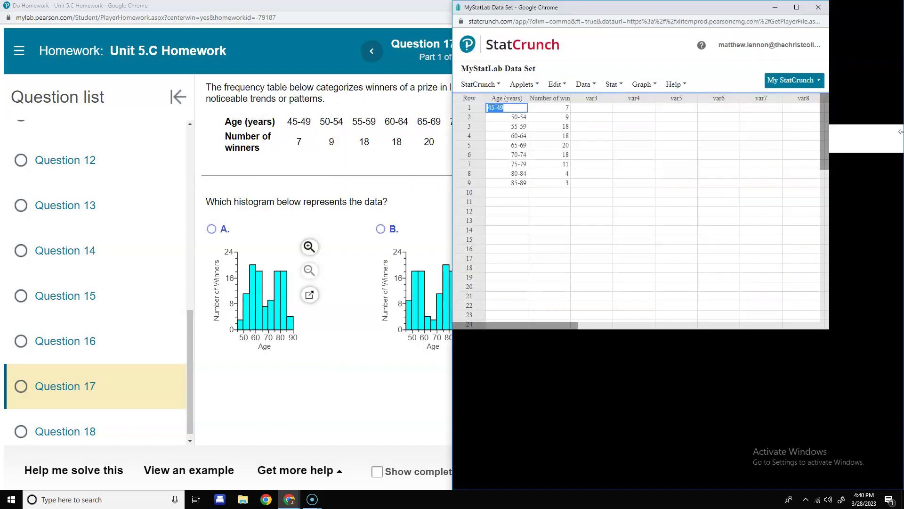
left_click(197, 173)
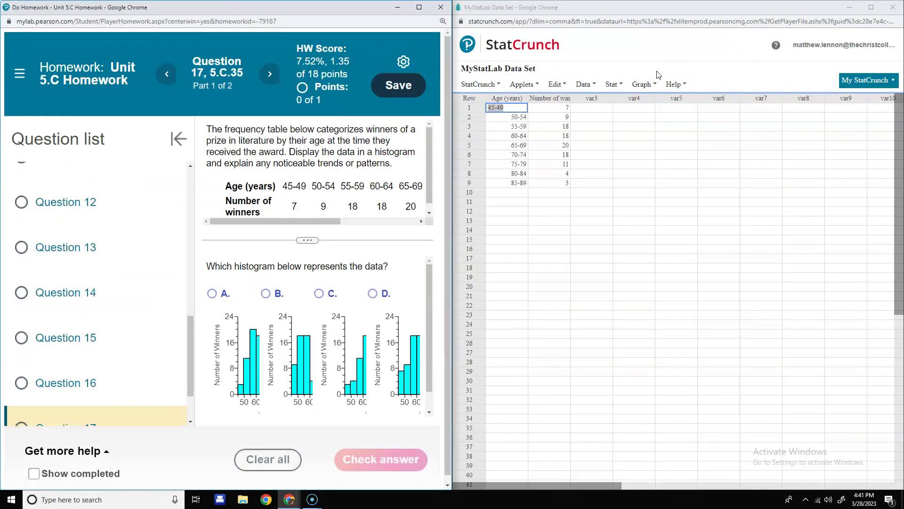
Set up a Number of winners histogram with bins starting at 45 and width 5
left_click(644, 86)
left_click(652, 133)
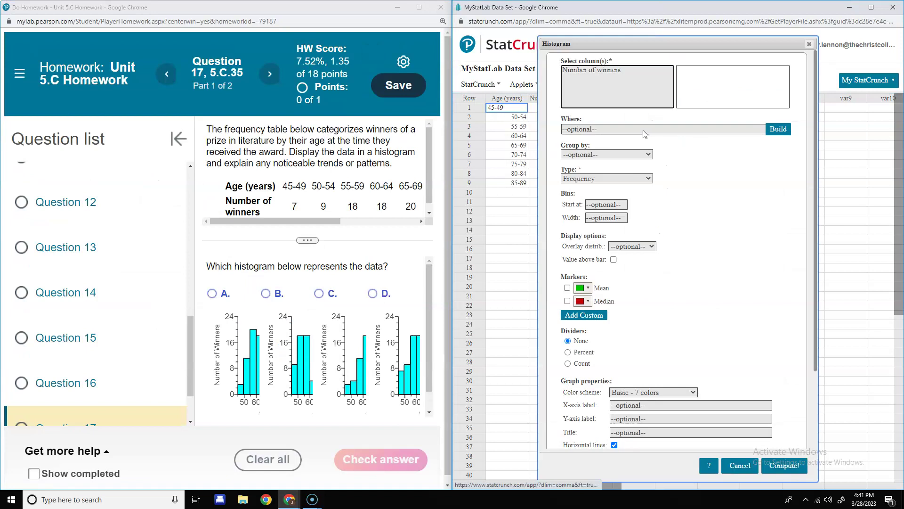
left_click(617, 70)
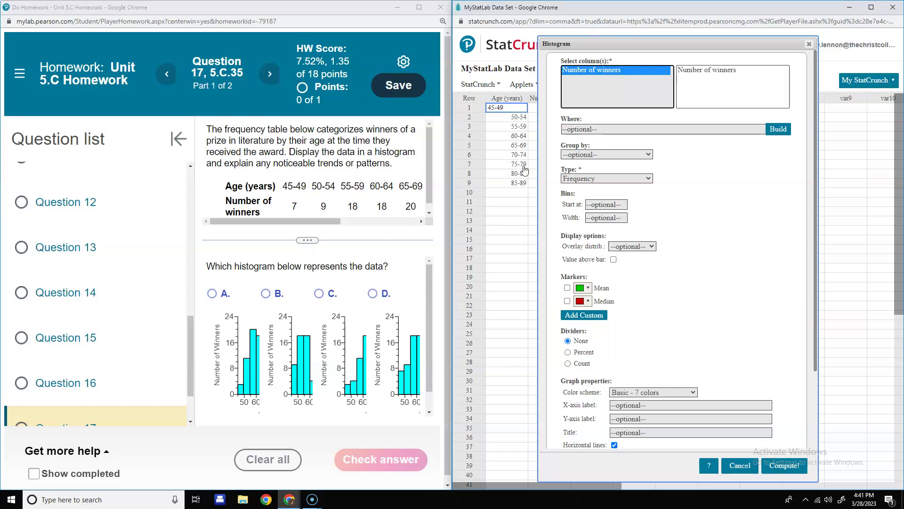
left_click(604, 204)
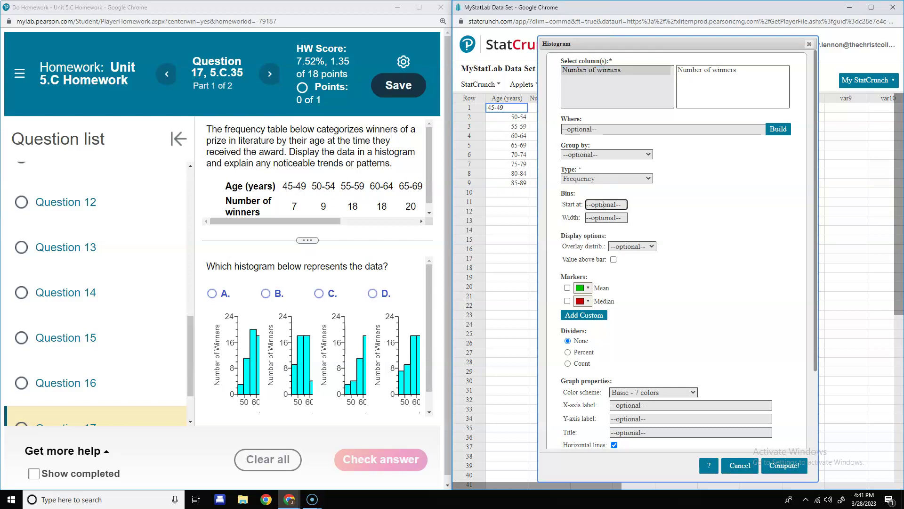
type("45")
left_click(609, 221)
type("5")
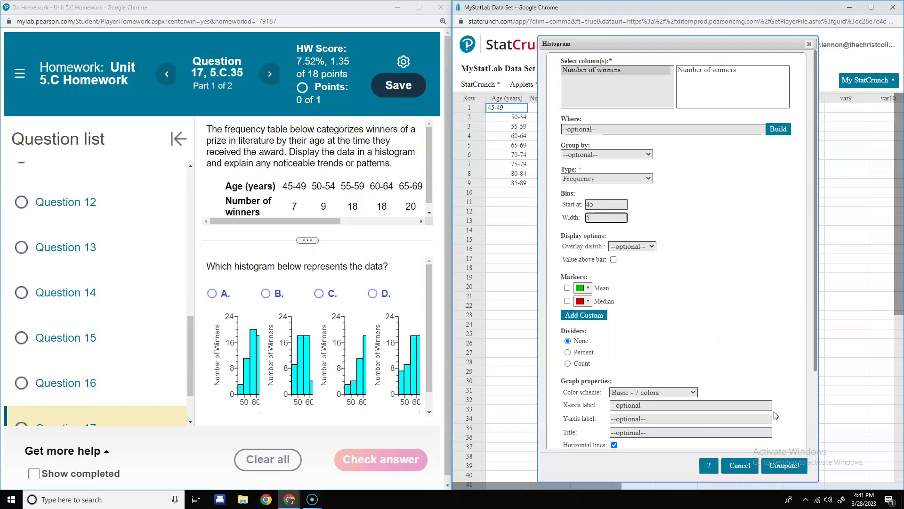
Compute the Number of winners histogram, collapse the Question list, then close the histogram window
left_click(780, 465)
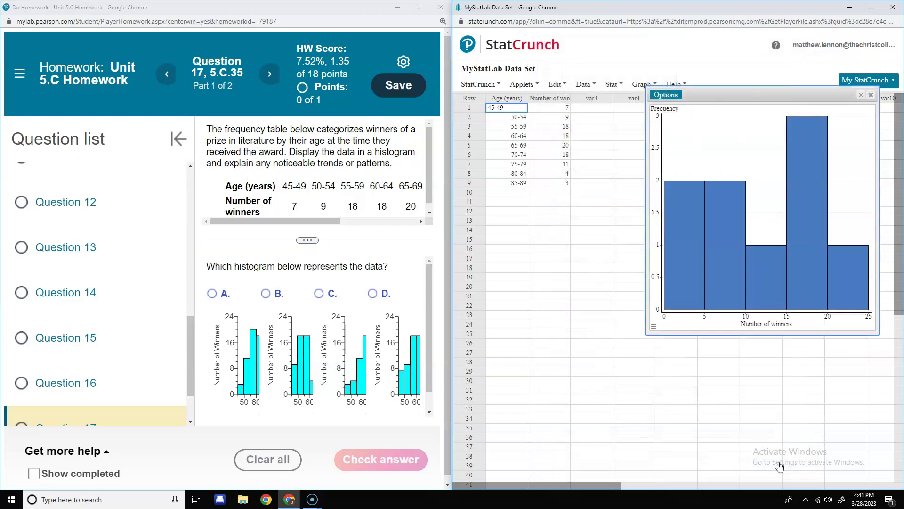
mouse_move(741, 288)
left_click(178, 139)
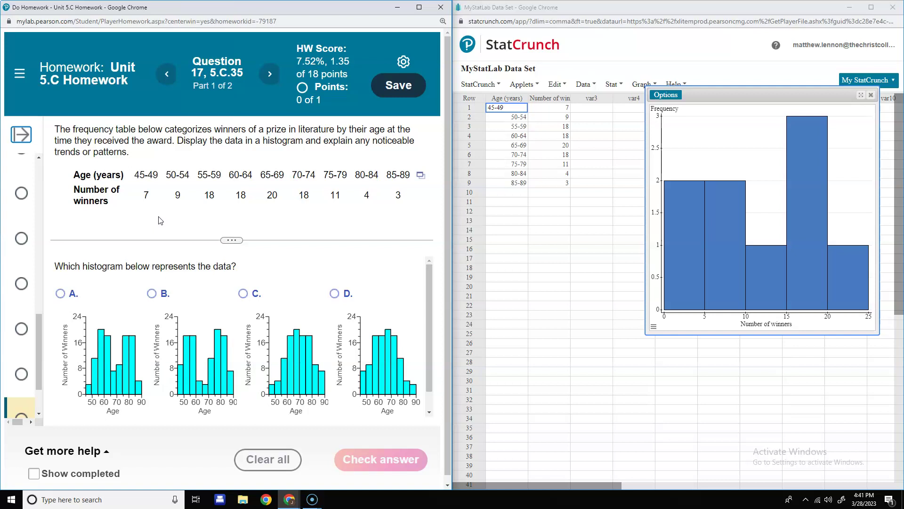
left_click(554, 85)
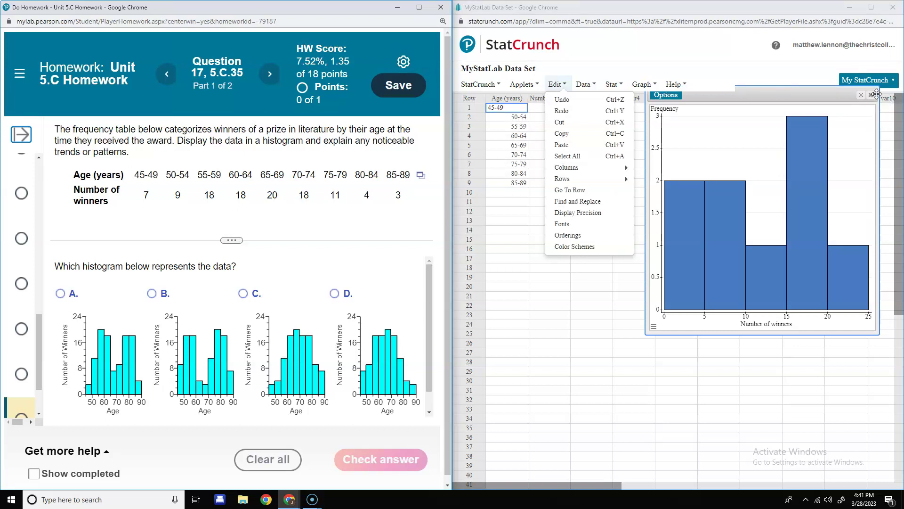
left_click(725, 115)
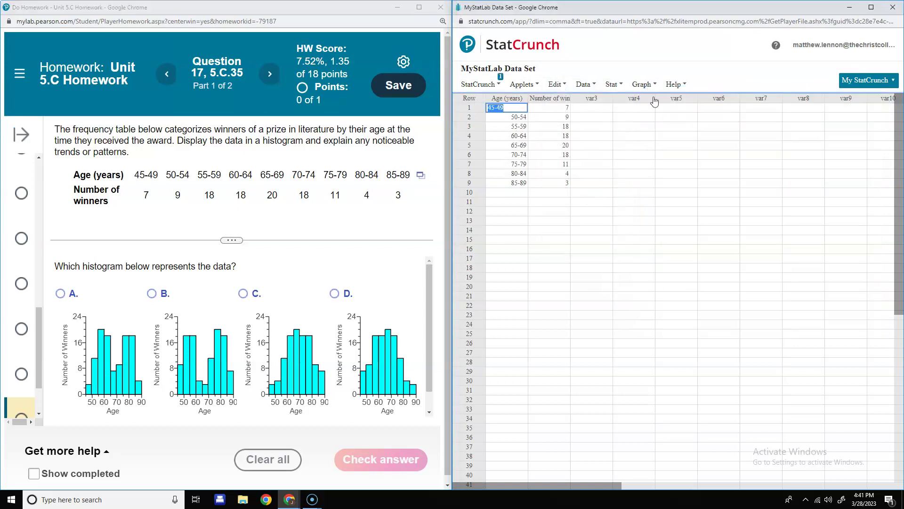
left_click(643, 88)
left_click(614, 87)
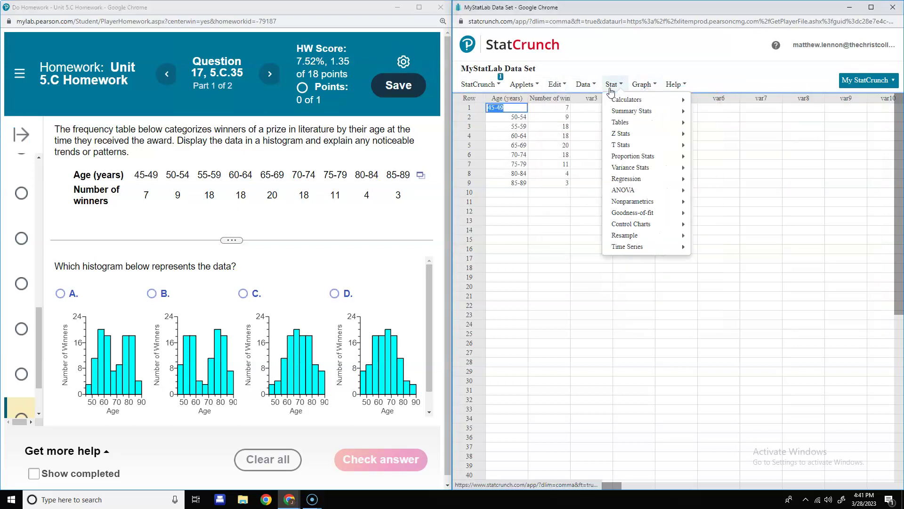
left_click(642, 85)
left_click(650, 134)
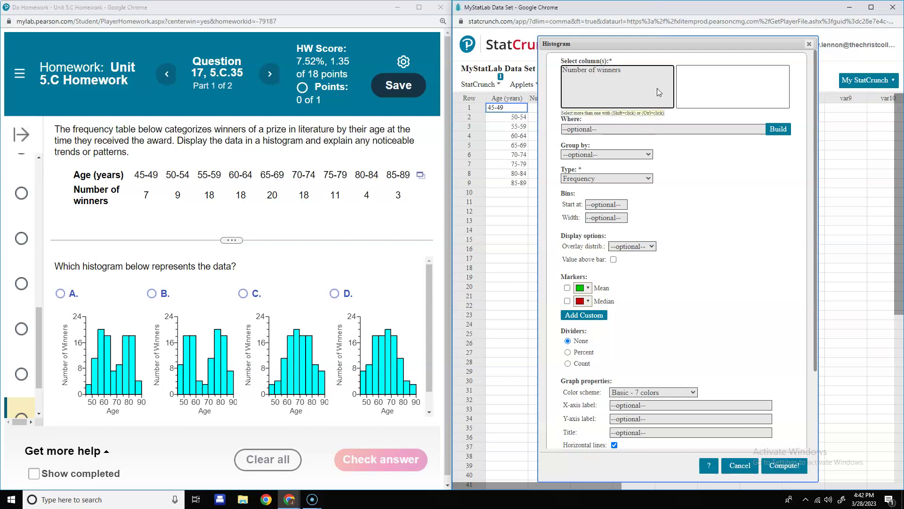
left_click_drag(658, 44, 743, 37)
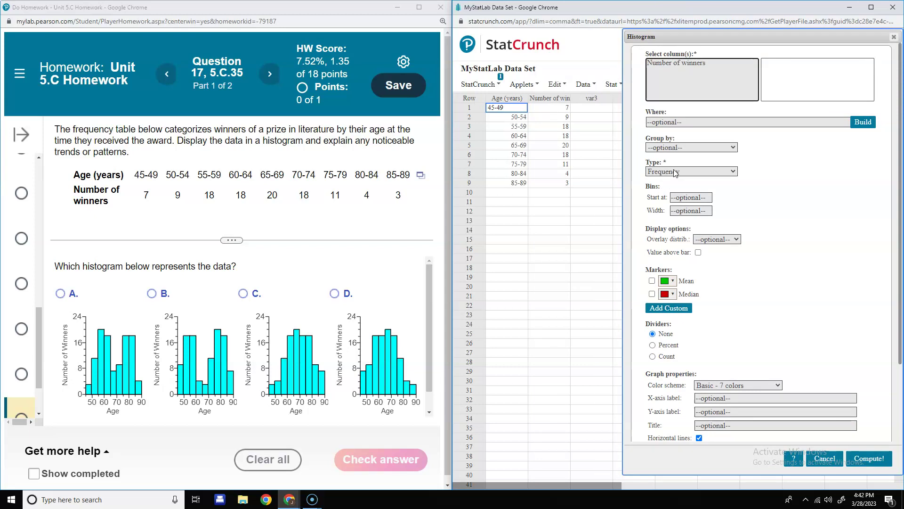
left_click(678, 148)
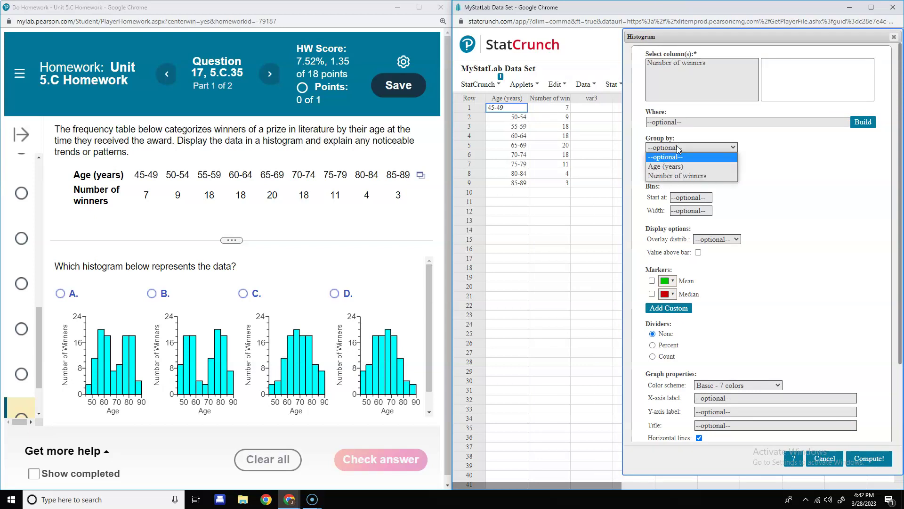
left_click(678, 148)
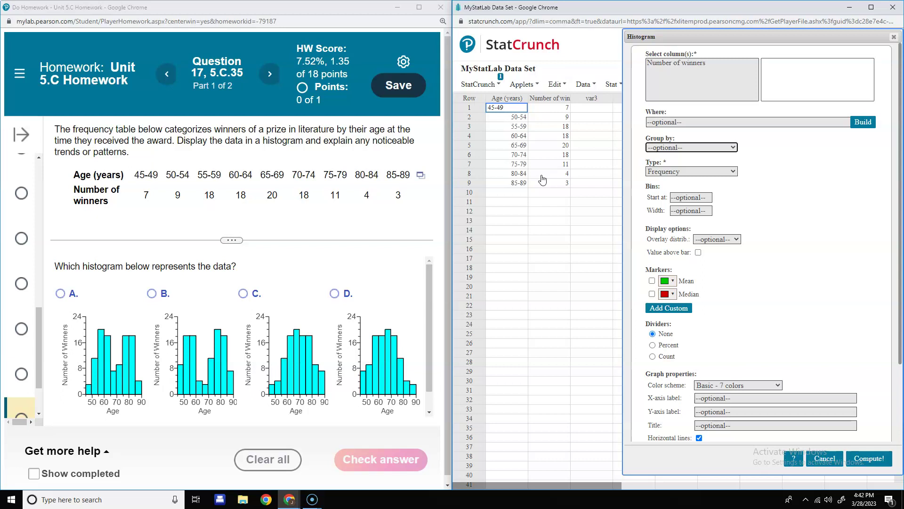
left_click(825, 460)
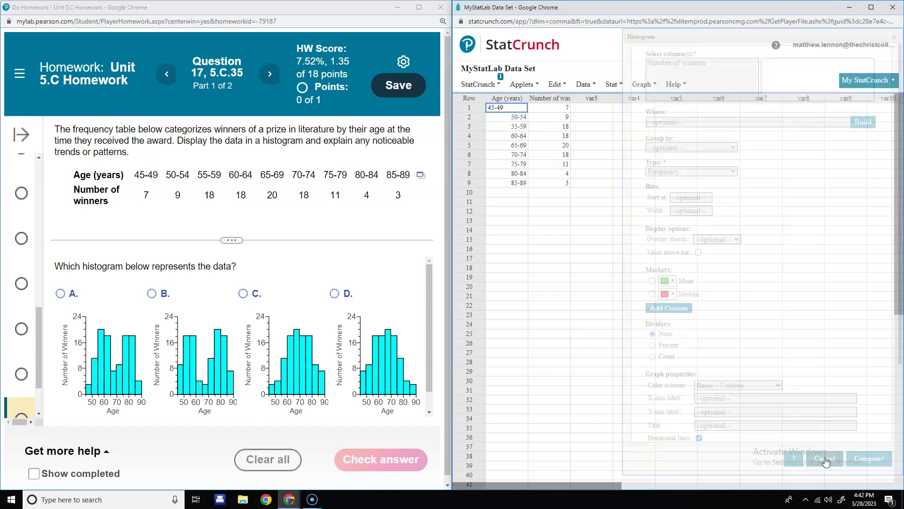
Make a summary bar plot with Age (years) categories and Number of winners counts, then reposition it
left_click(653, 86)
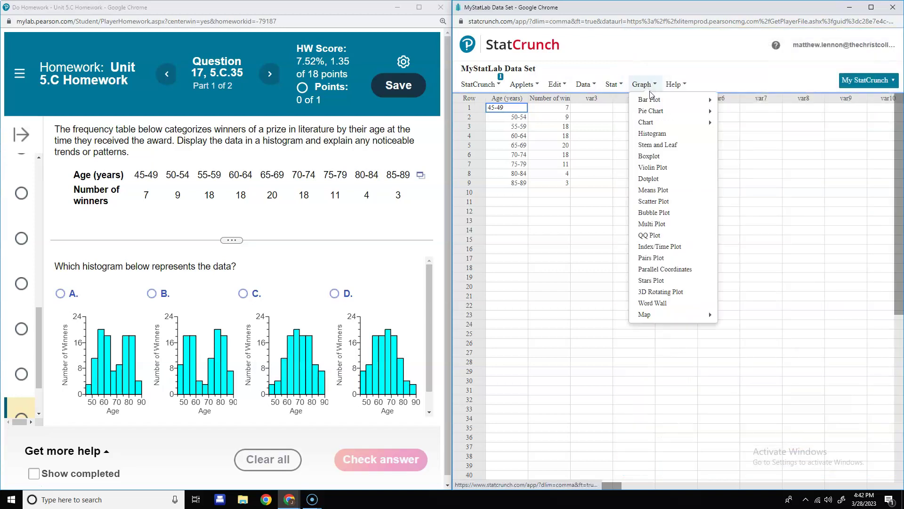
mouse_move(669, 100)
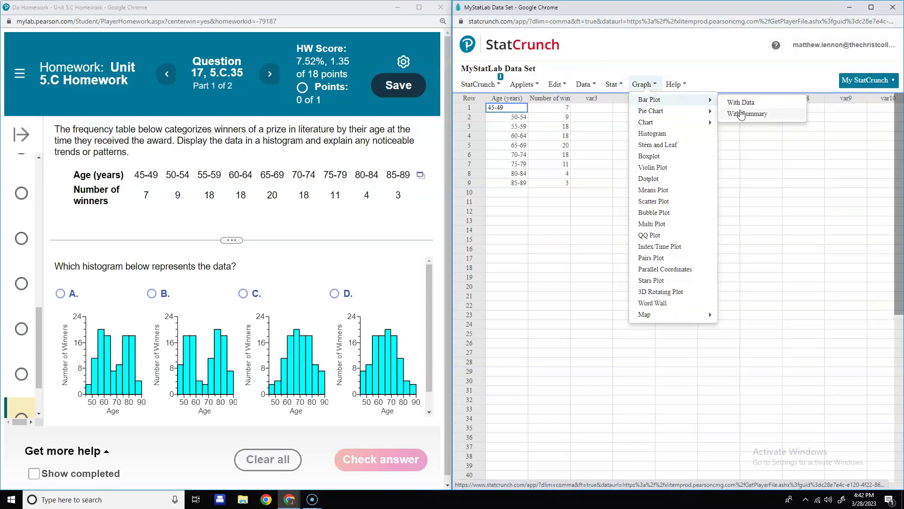
left_click(740, 114)
left_click(612, 99)
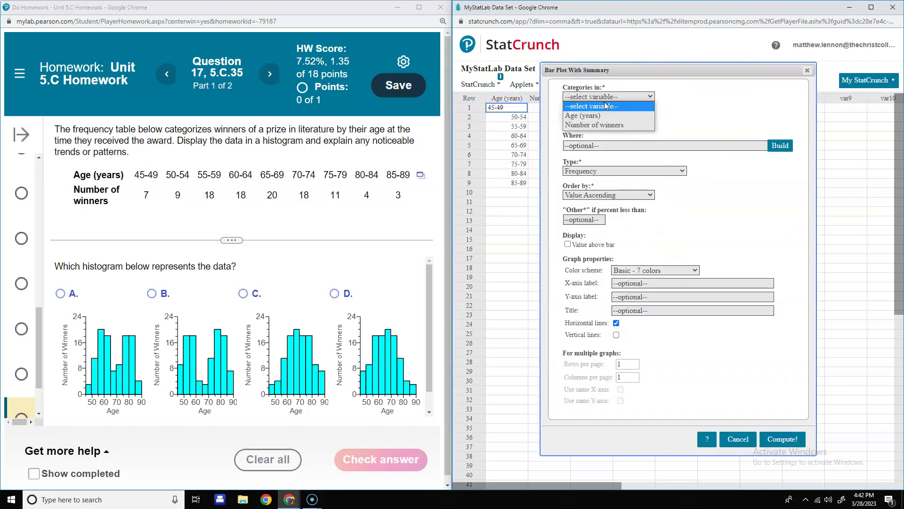
left_click(597, 116)
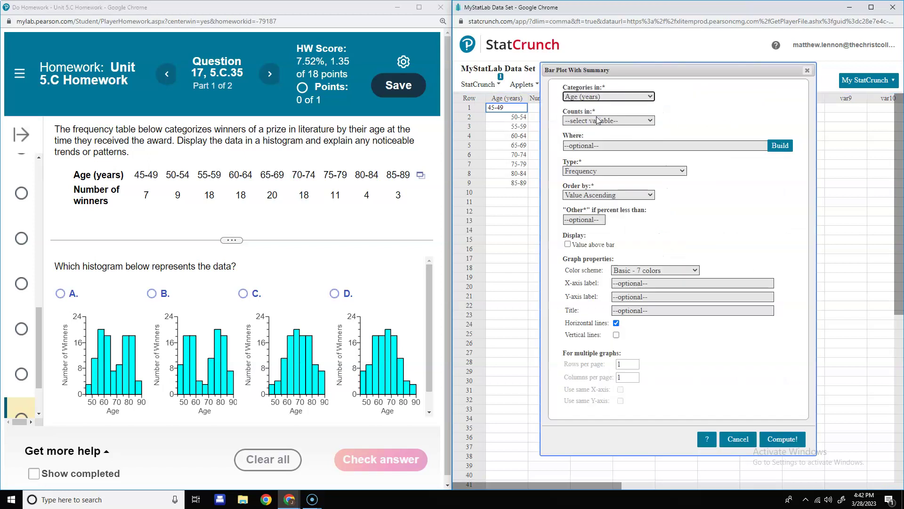
left_click(597, 120)
left_click(627, 137)
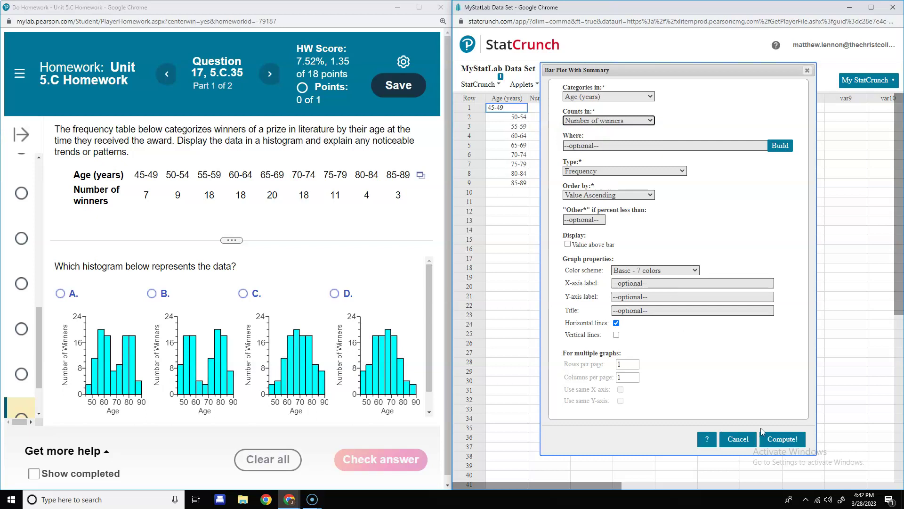
left_click(779, 438)
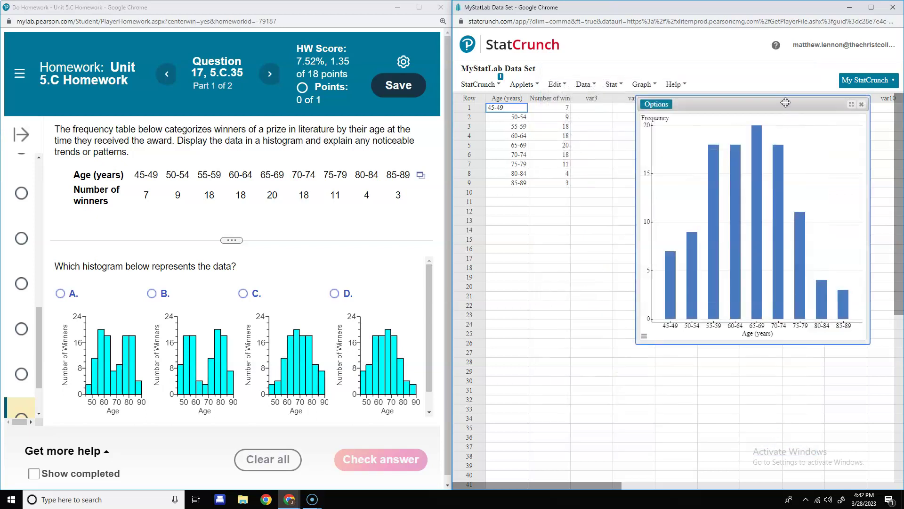
left_click_drag(786, 102, 666, 136)
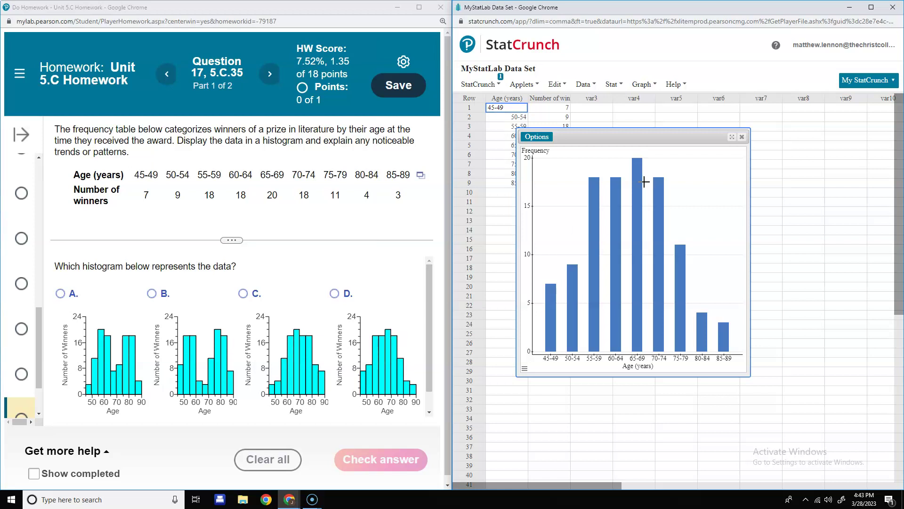
Submit histogram D as the answer, dismiss the Good job! message, and close the bar chart
left_click(337, 293)
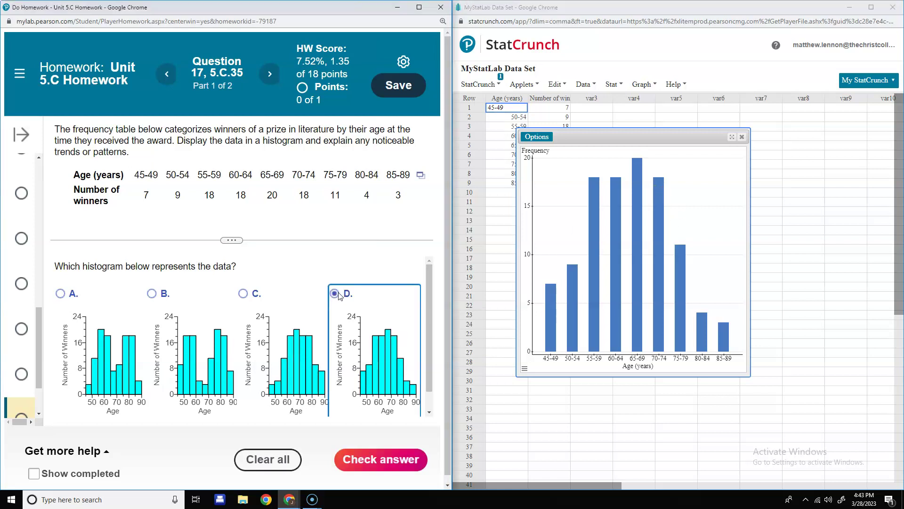
left_click(369, 456)
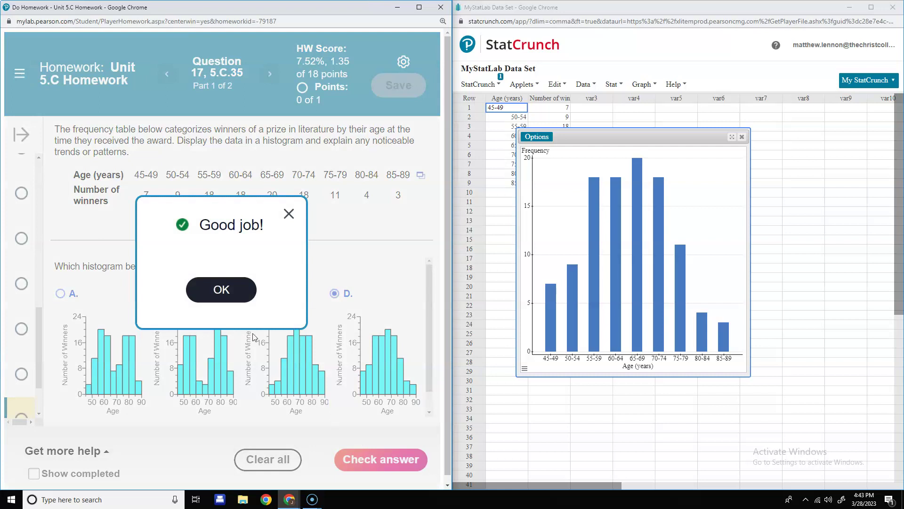
left_click(288, 214)
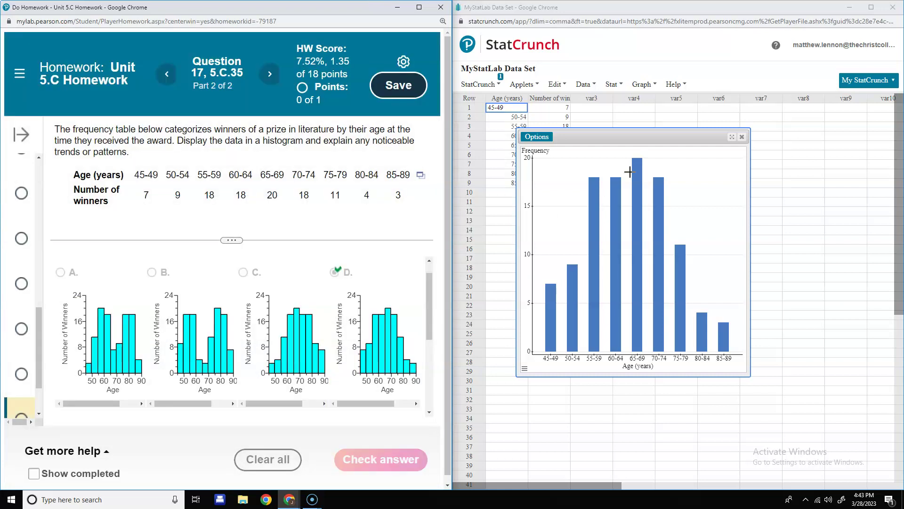
left_click(742, 136)
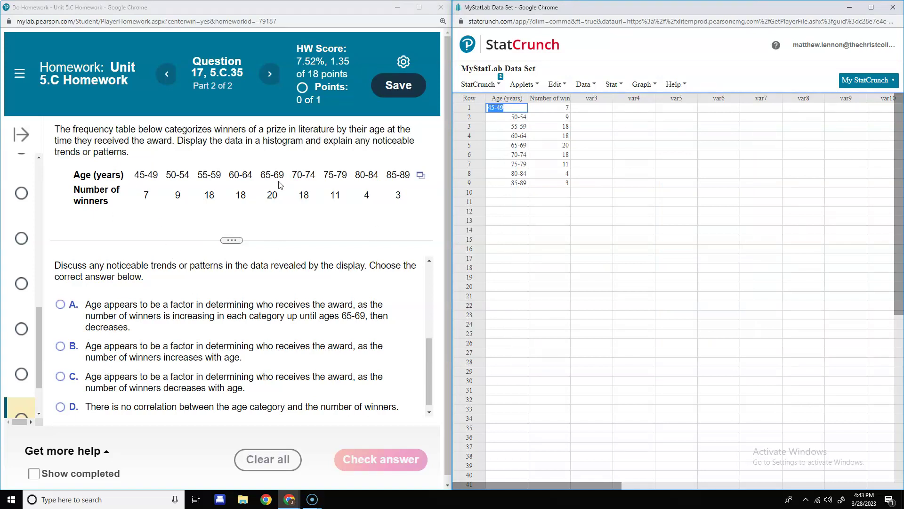
scroll(258, 224, "down", 1)
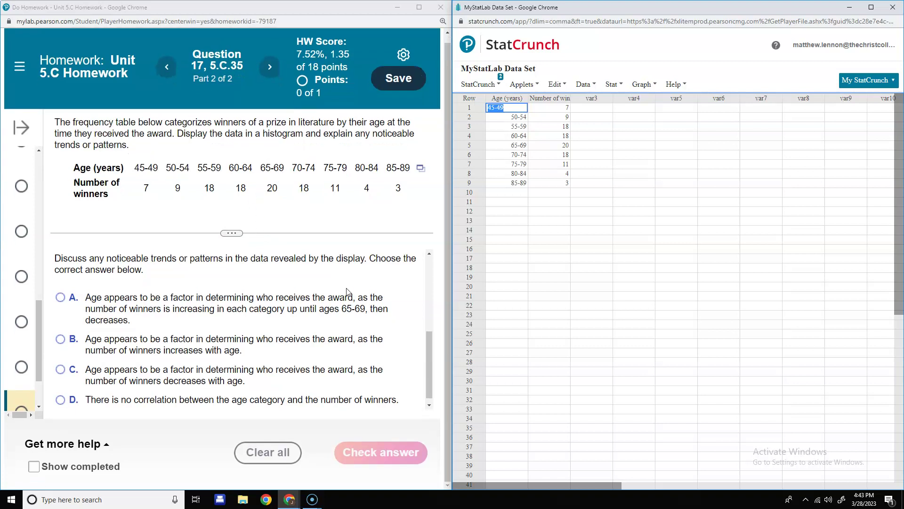
Maximize the homework window and go to Question 18, confirming leaving the unfinished question
left_click(419, 7)
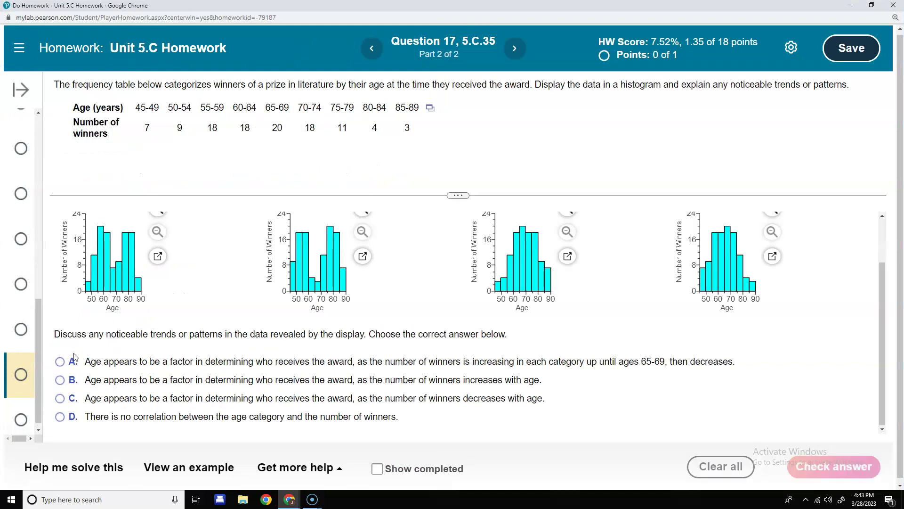
left_click(20, 90)
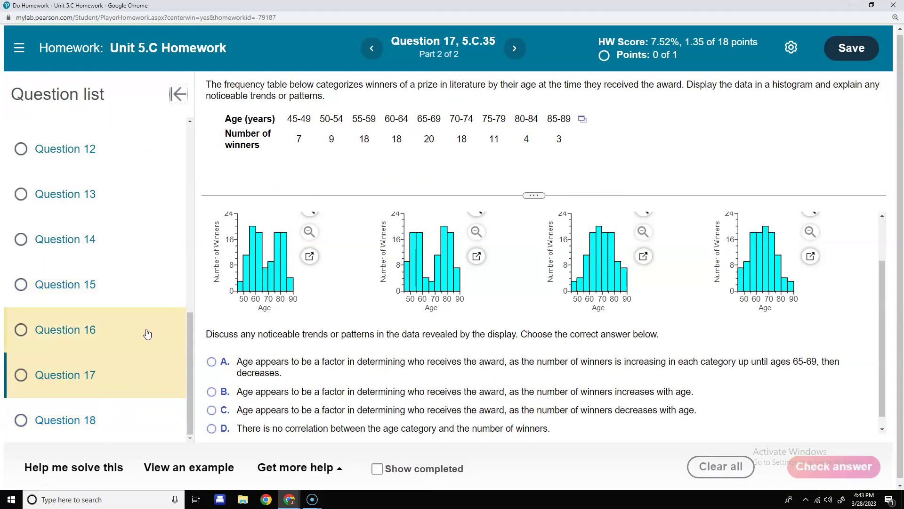
left_click(110, 417)
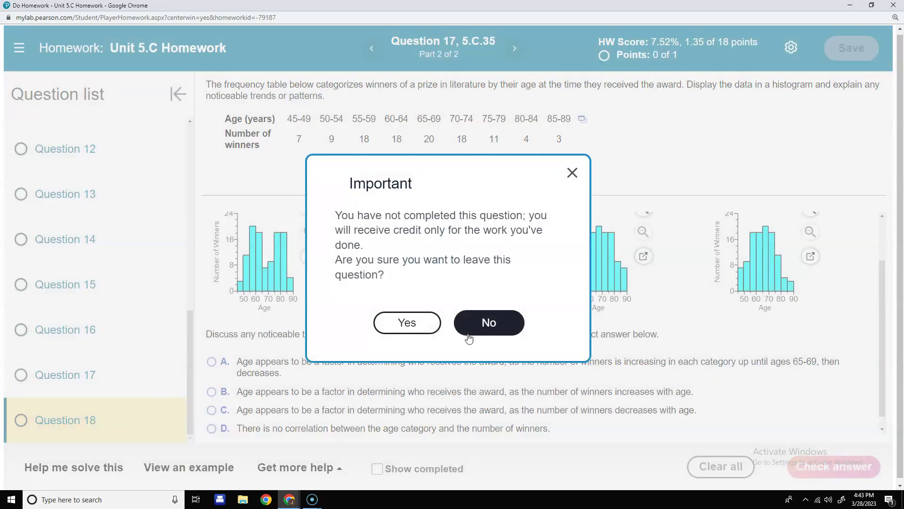
left_click(417, 322)
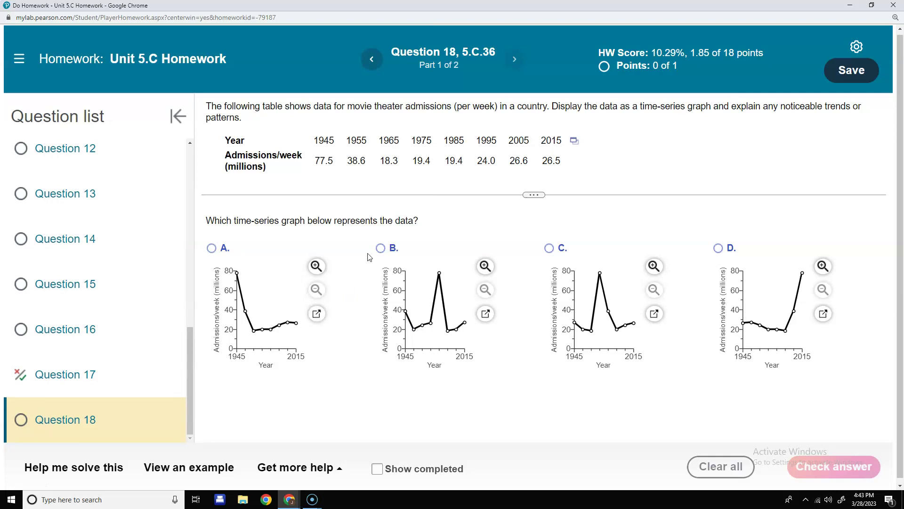
Open the movie admissions data table in StatCrunch and dock it on the right half
left_click(179, 116)
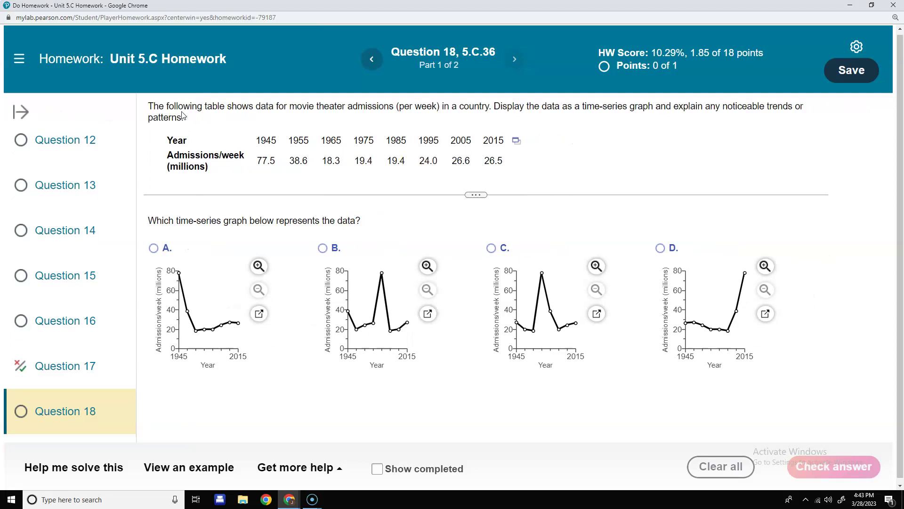
left_click(422, 129)
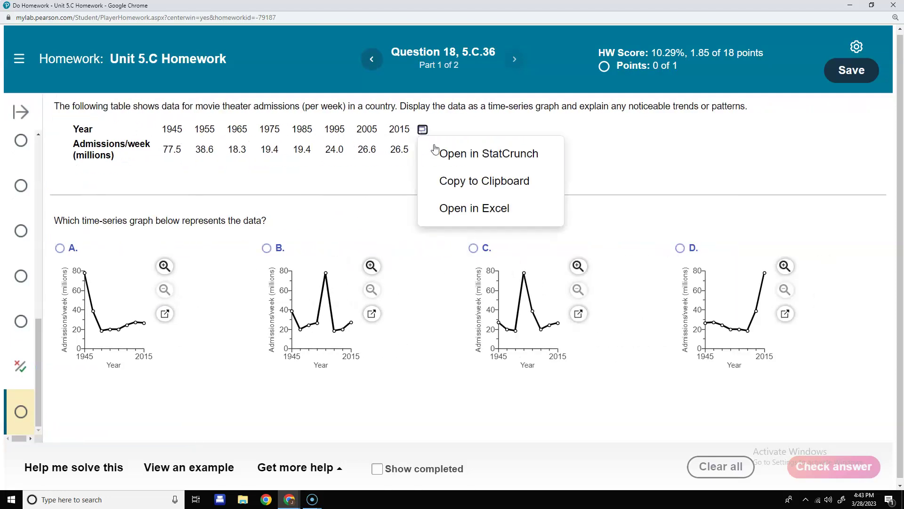
left_click(435, 150)
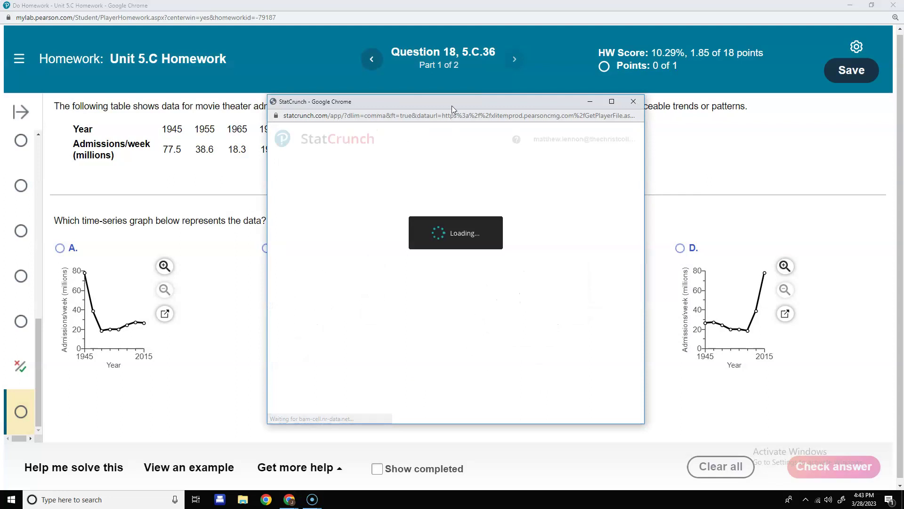
left_click_drag(453, 104, 901, 102)
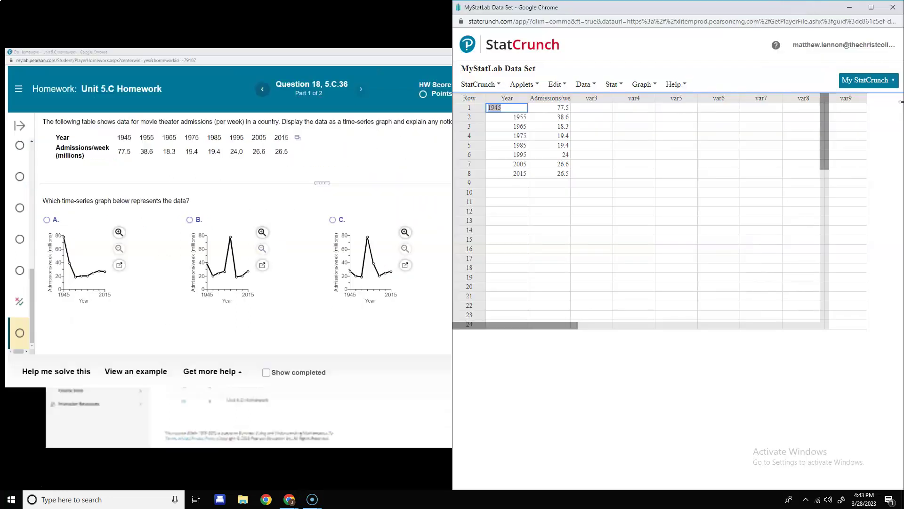
Dock the homework left and draw a scatter plot of Admissions/week (millions) against Year
left_click(124, 155)
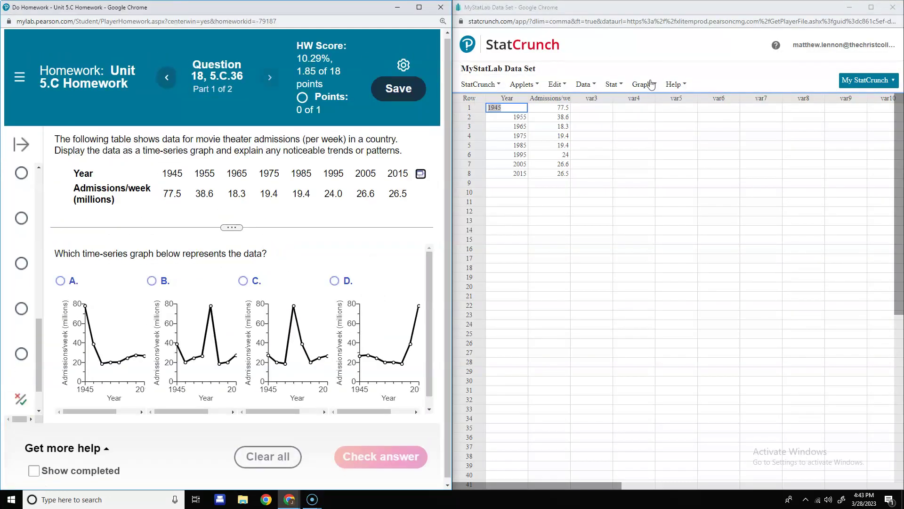
left_click(651, 84)
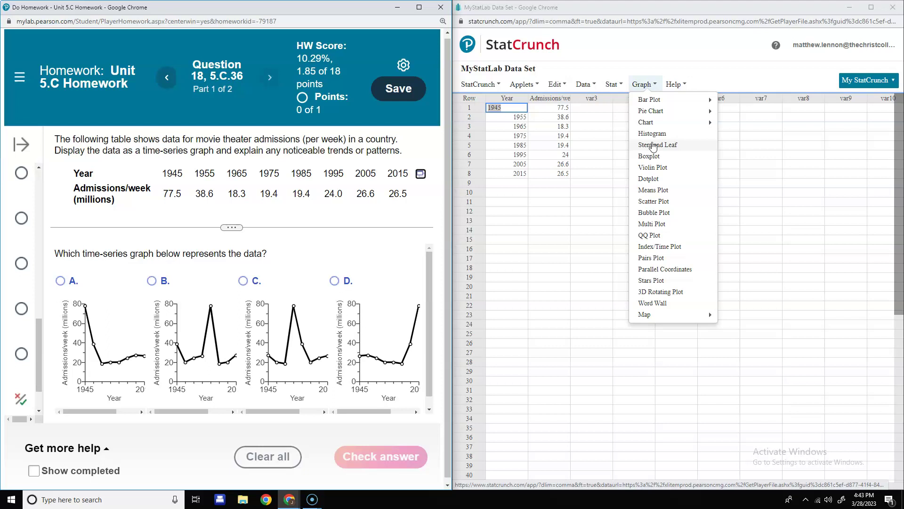
mouse_move(665, 127)
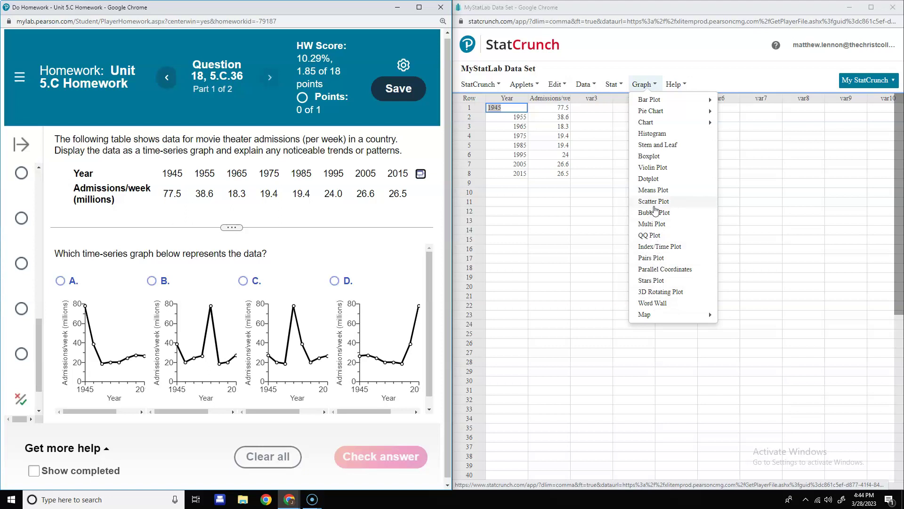
left_click(655, 202)
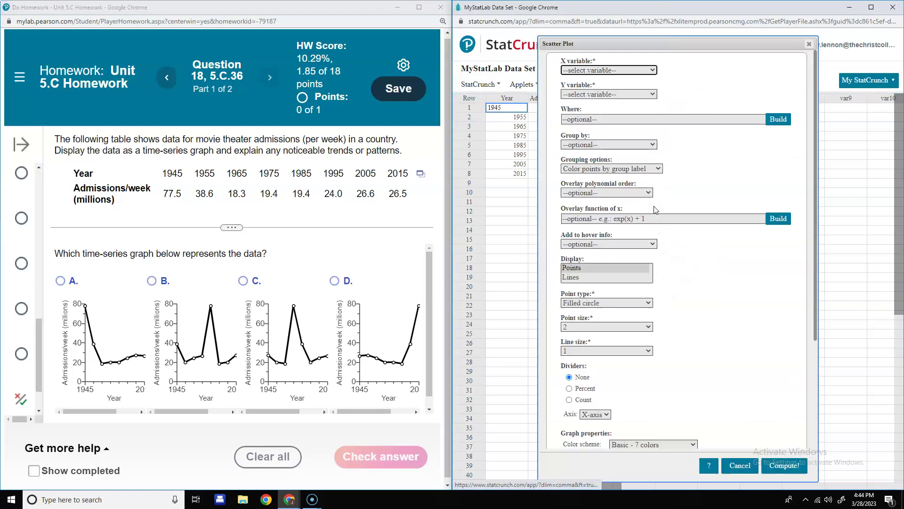
left_click(575, 75)
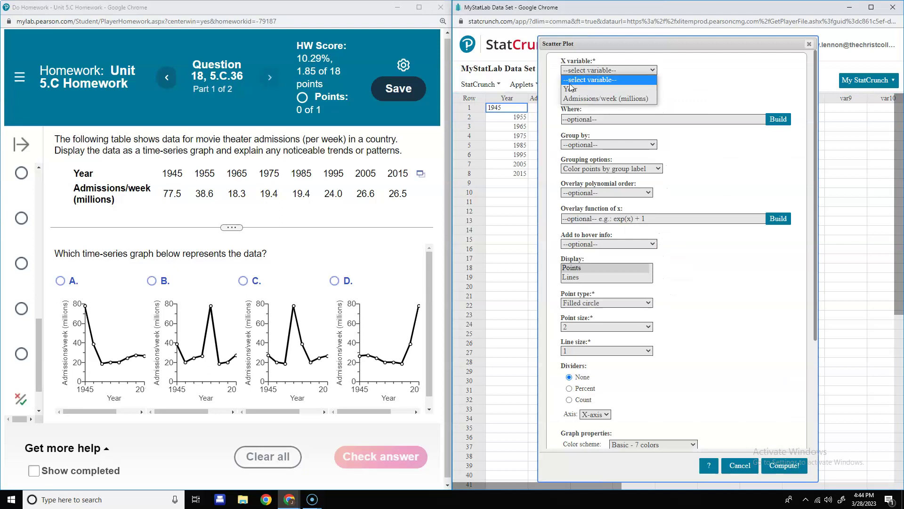
left_click(570, 90)
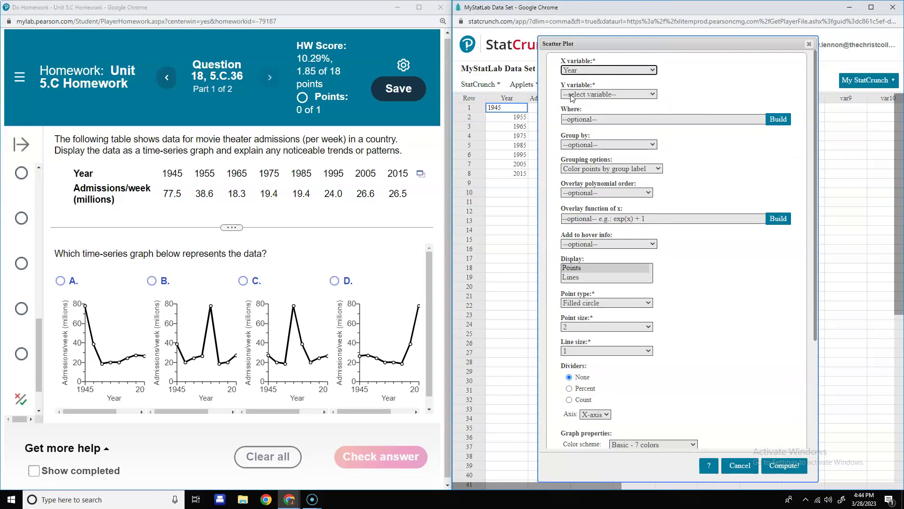
left_click(571, 94)
left_click(575, 123)
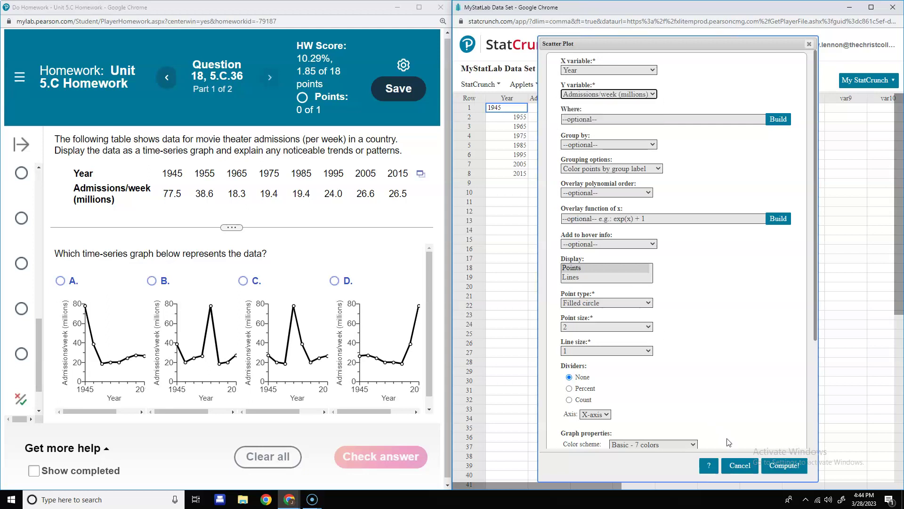
left_click(773, 467)
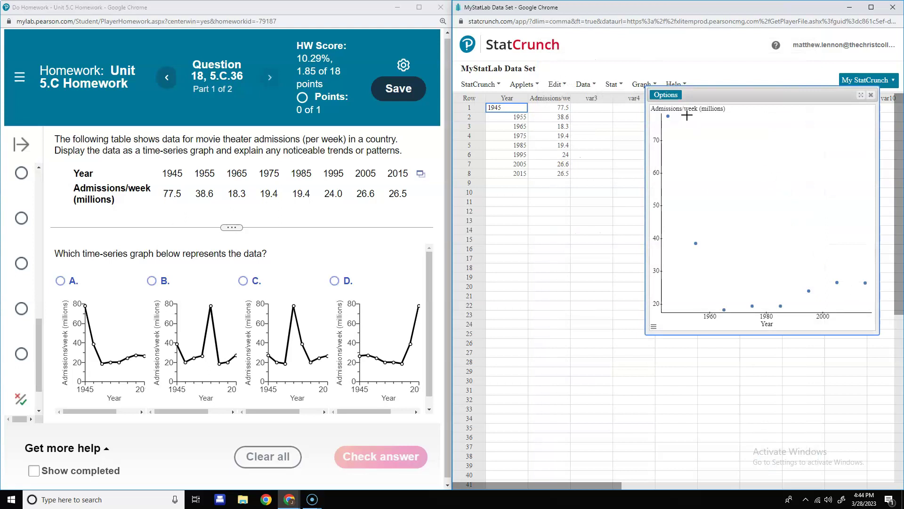
Edit the scatter plot to display both Points and Lines and recompute it
left_click(673, 96)
left_click(674, 108)
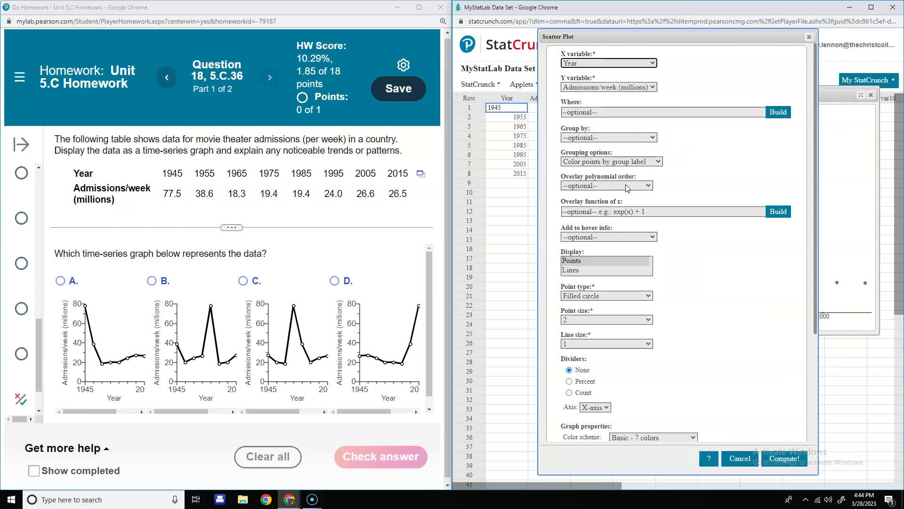
left_click(579, 272)
left_click(579, 262)
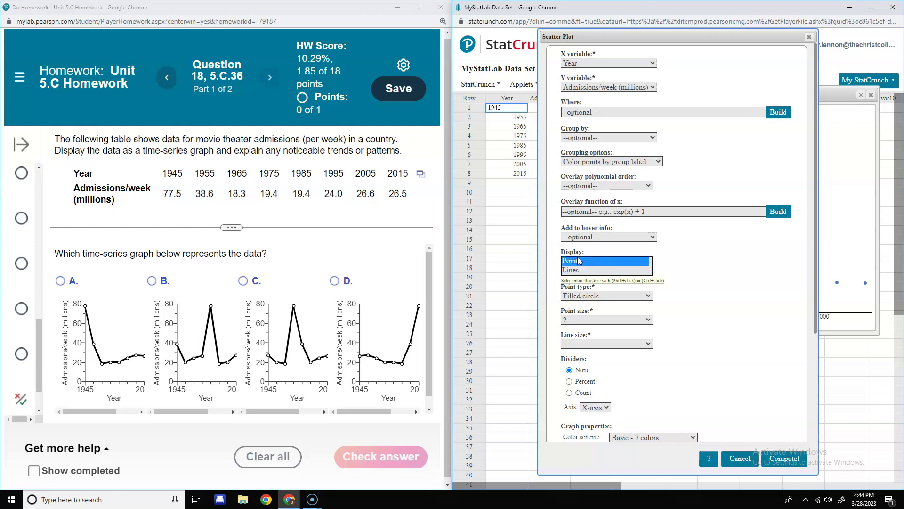
left_click(576, 272, "ctrl")
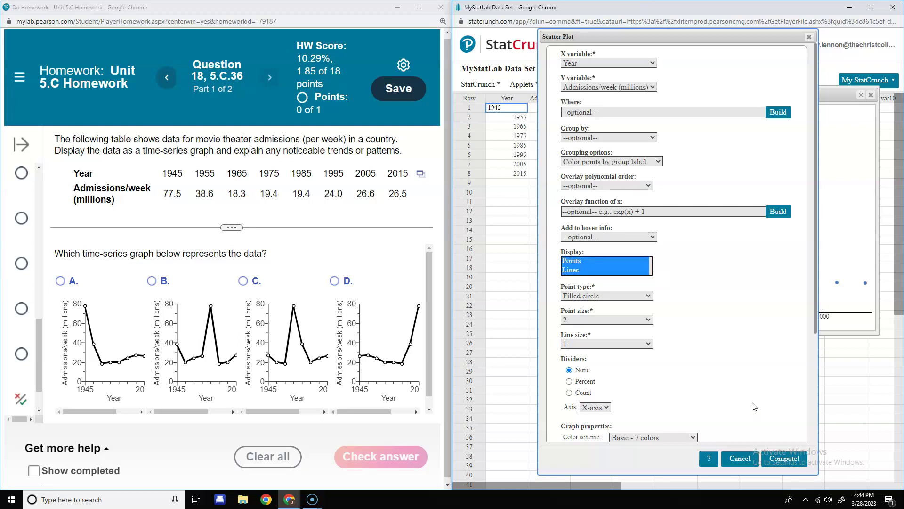
left_click(778, 458)
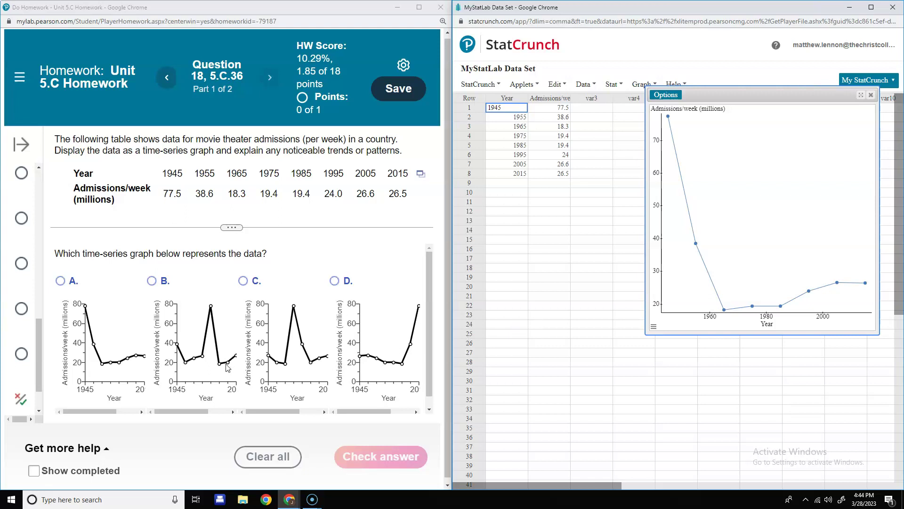
Submit time-series graph A as the answer and dismiss the Nice work! message
left_click(69, 292)
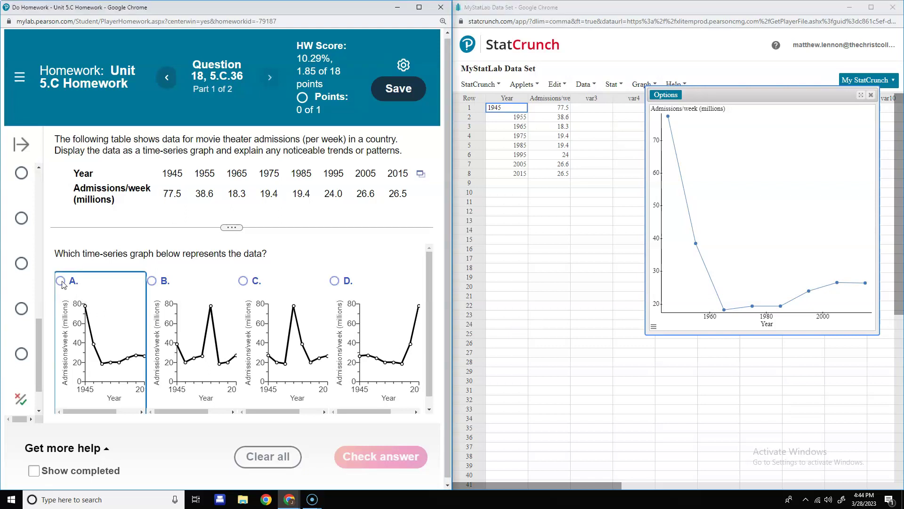
left_click(384, 456)
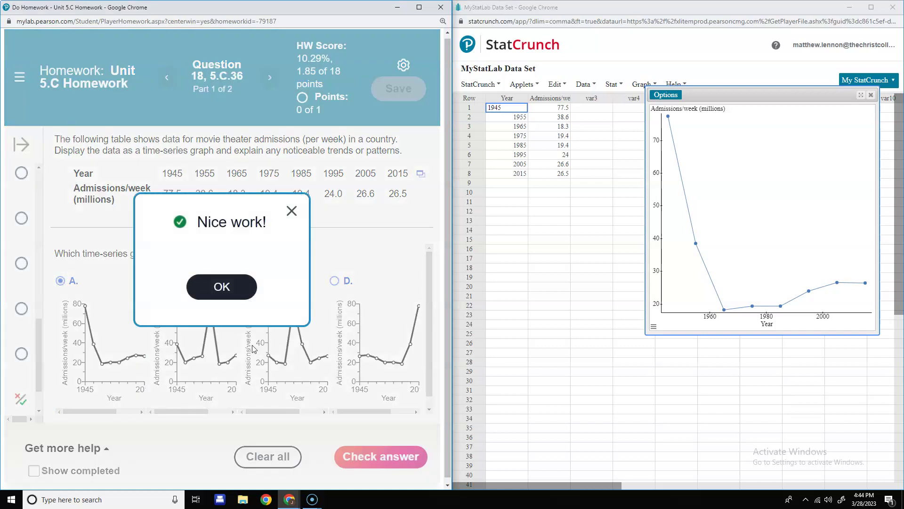
left_click(216, 286)
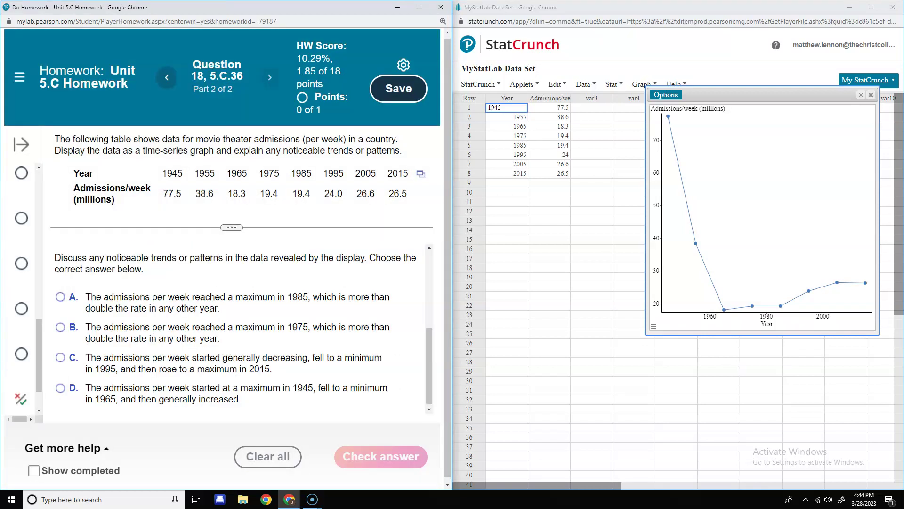